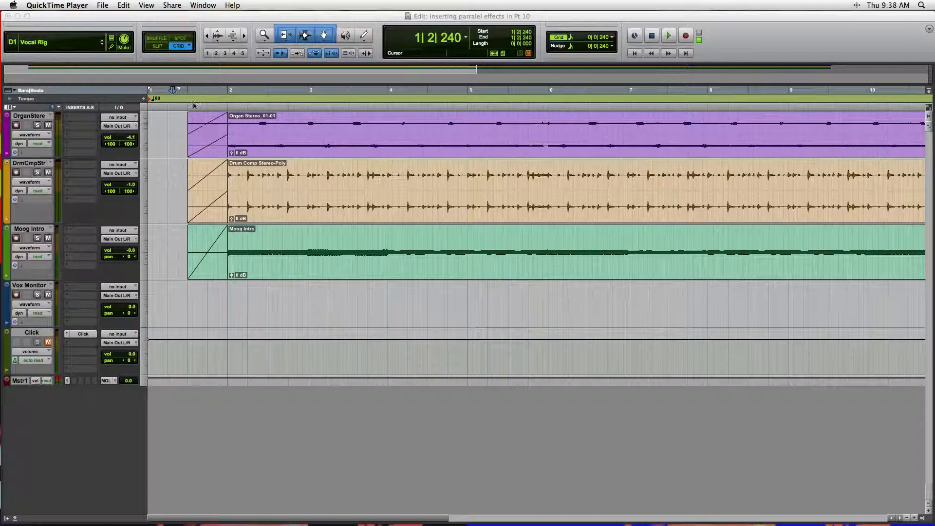
# Step: Play the tracks from bar 1 beat 4, stop, and return the cursor to the session start
pyautogui.click(194, 106)
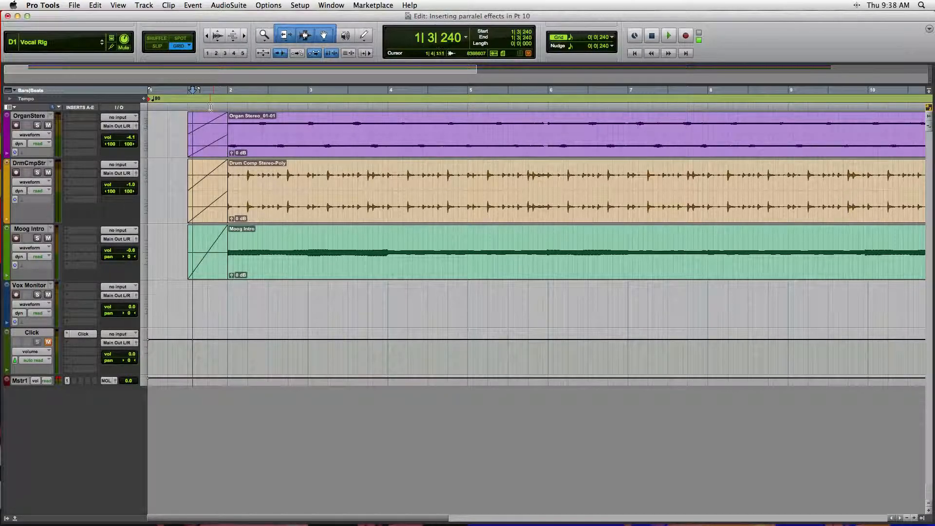
pyautogui.click(209, 115)
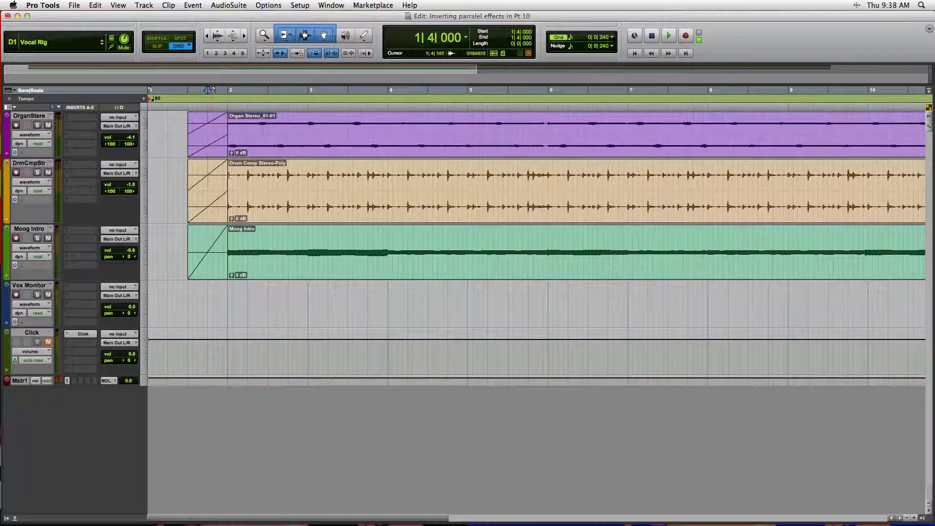
pyautogui.press('space')
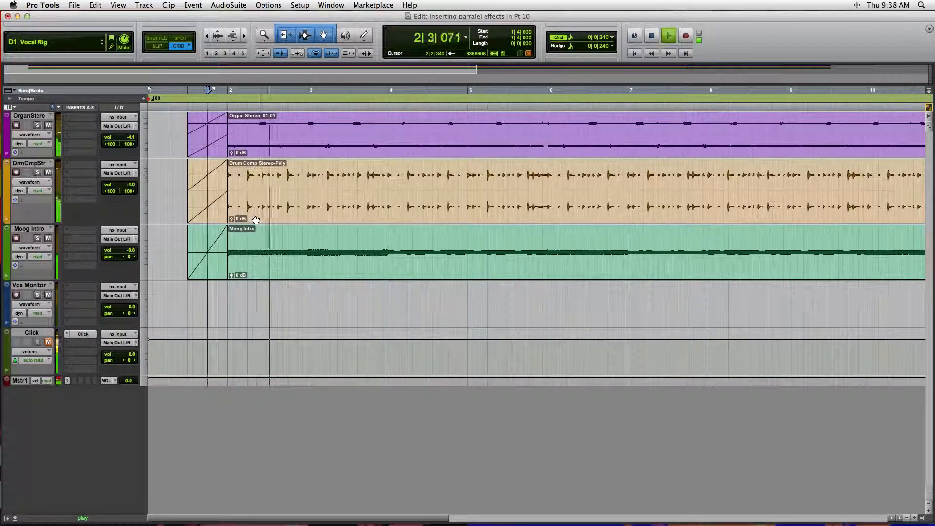
pyautogui.press('space')
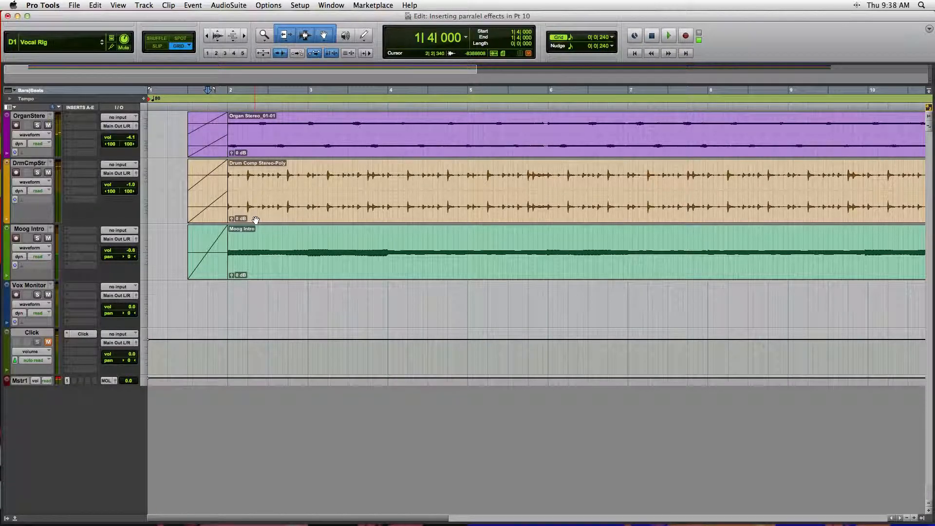
pyautogui.press('Return')
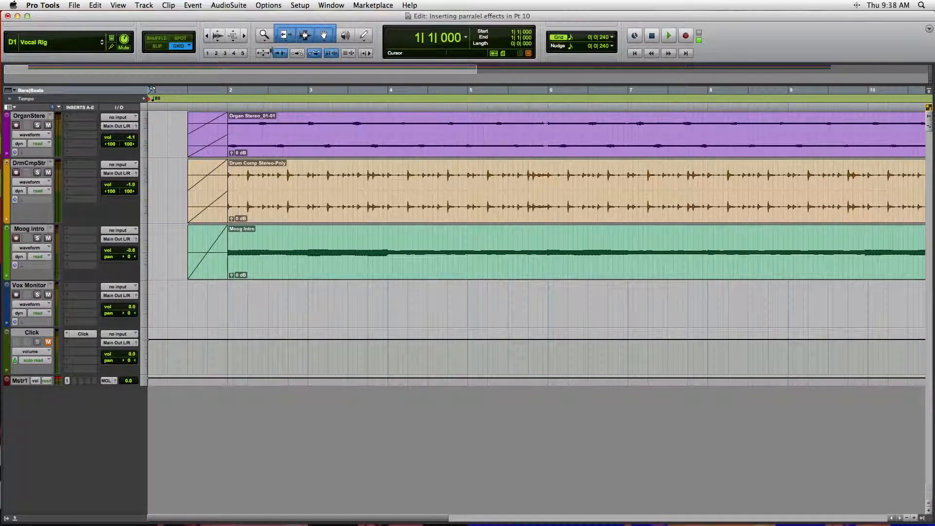
# Step: Rename the stereo bus Bus 1-2 as Reverb Aux in the I/O Setup and confirm the setup
pyautogui.click(299, 6)
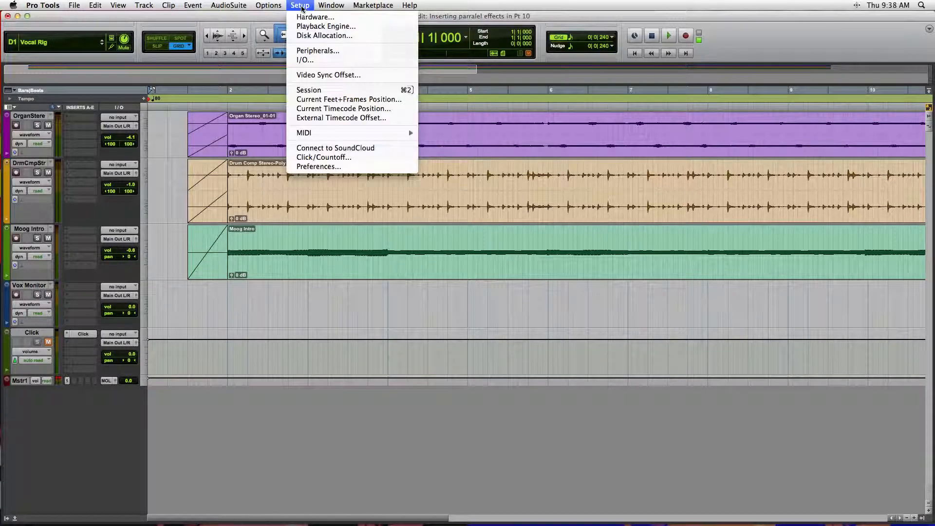
pyautogui.click(294, 57)
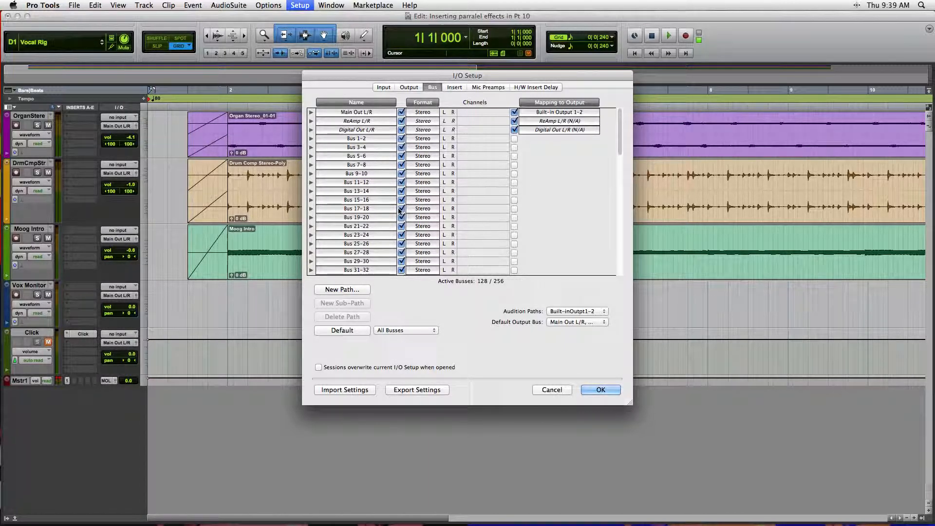
pyautogui.doubleClick(354, 141)
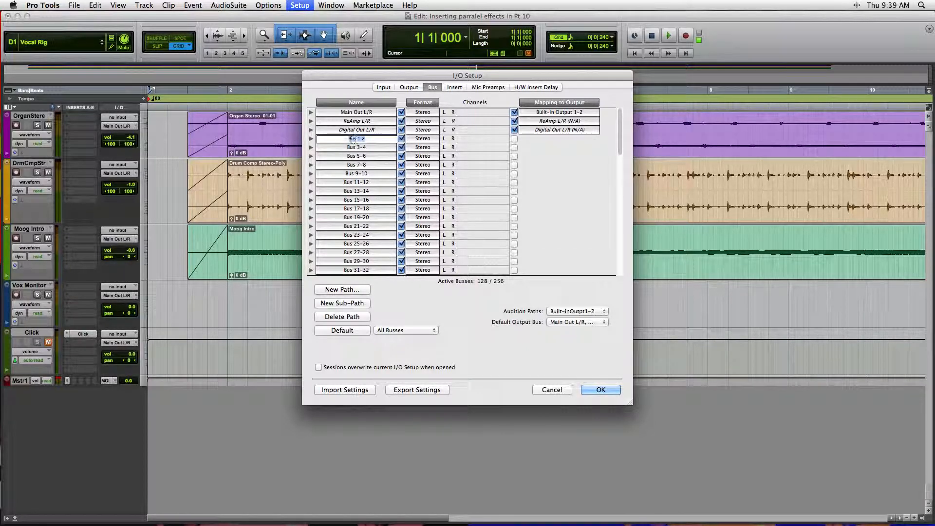
pyautogui.press('BackSpace')
pyautogui.write('Reverb A')
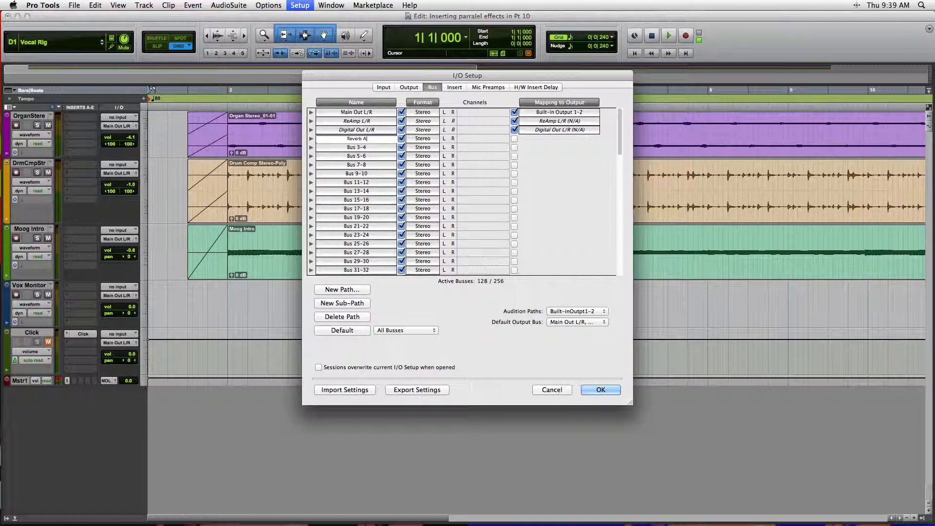
pyautogui.write('ux')
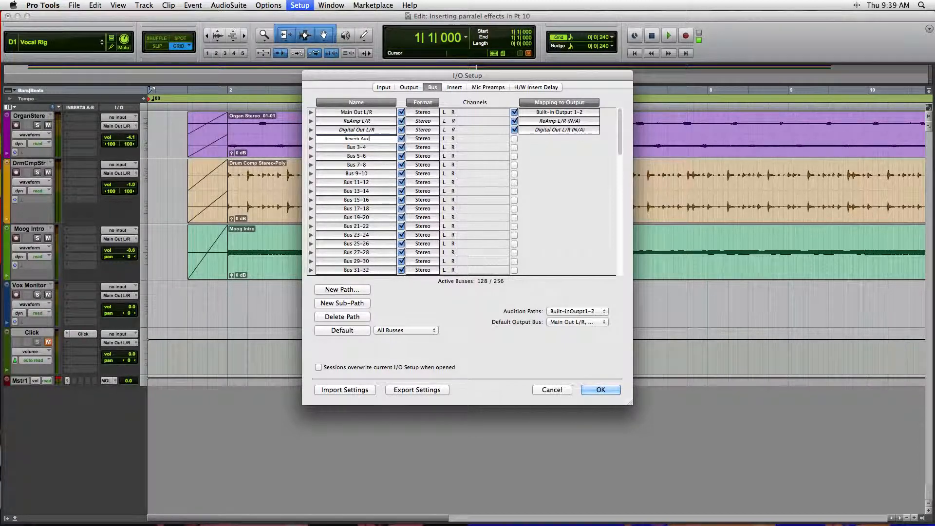
pyautogui.press('Return')
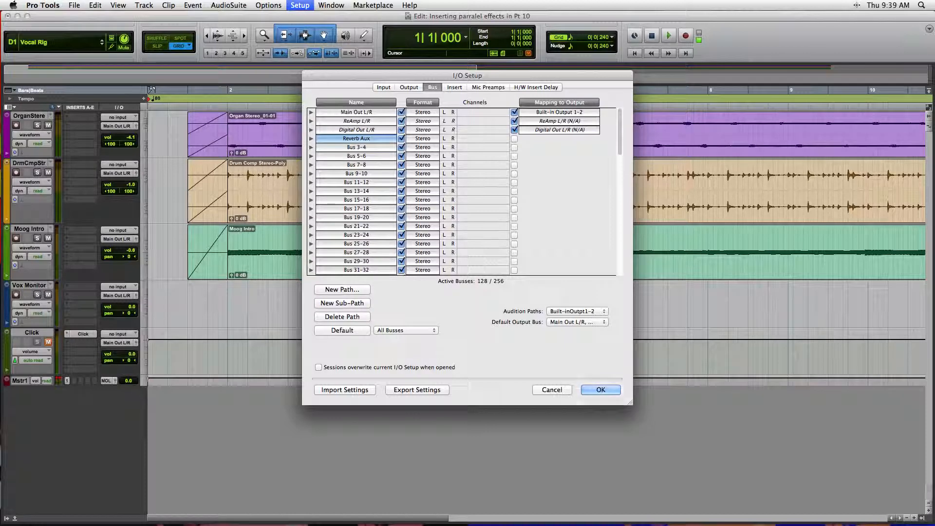
pyautogui.press('Return')
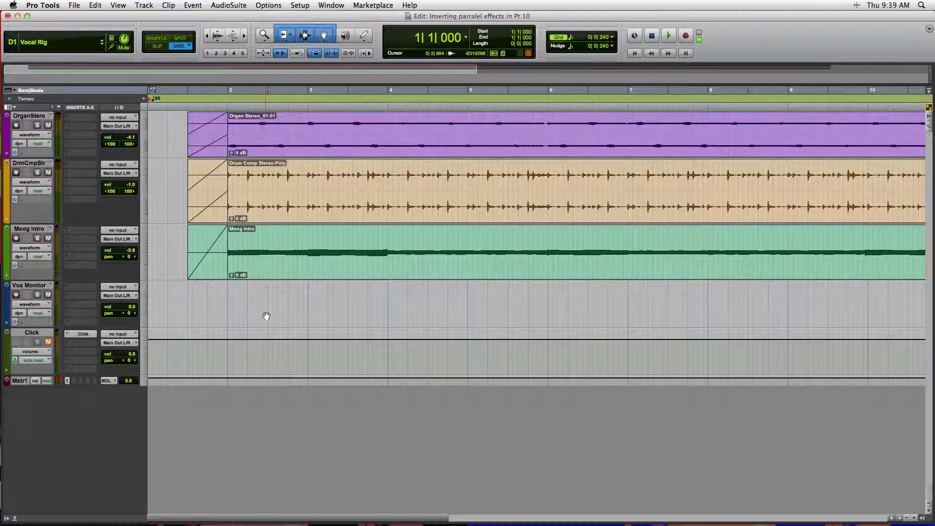
# Step: Create one new stereo Aux Input track
pyautogui.press('super+shift+n')
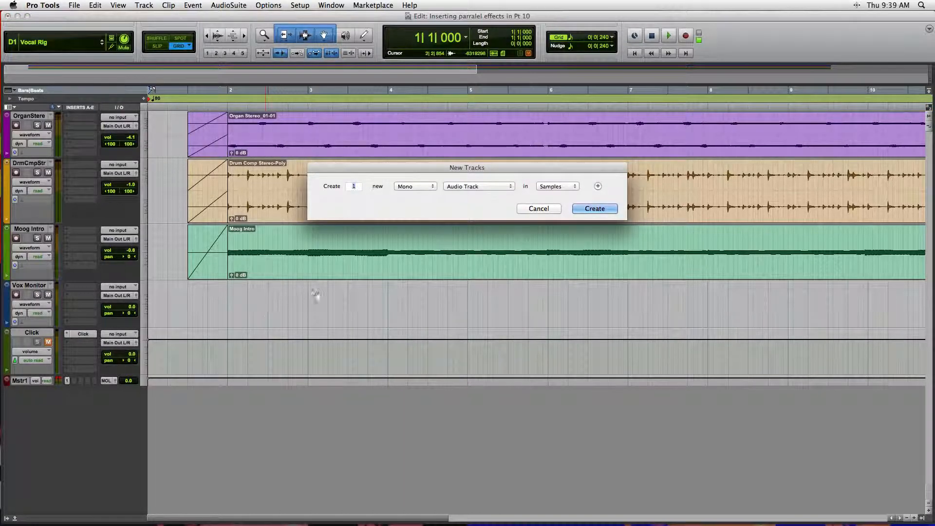
pyautogui.click(428, 187)
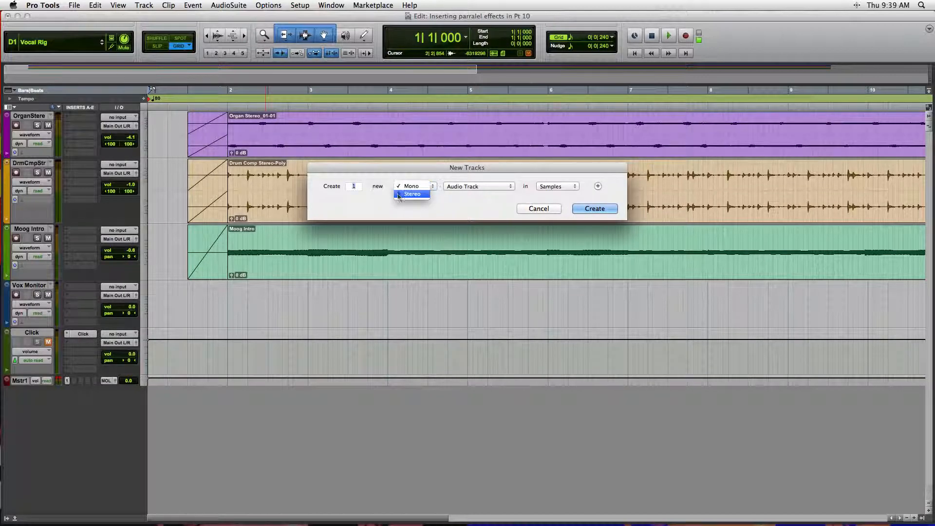
pyautogui.click(410, 195)
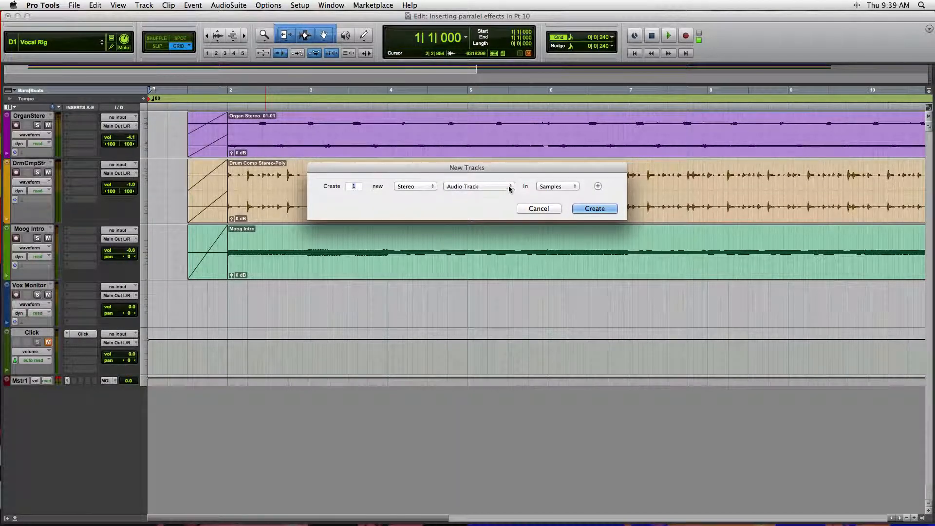
pyautogui.click(510, 188)
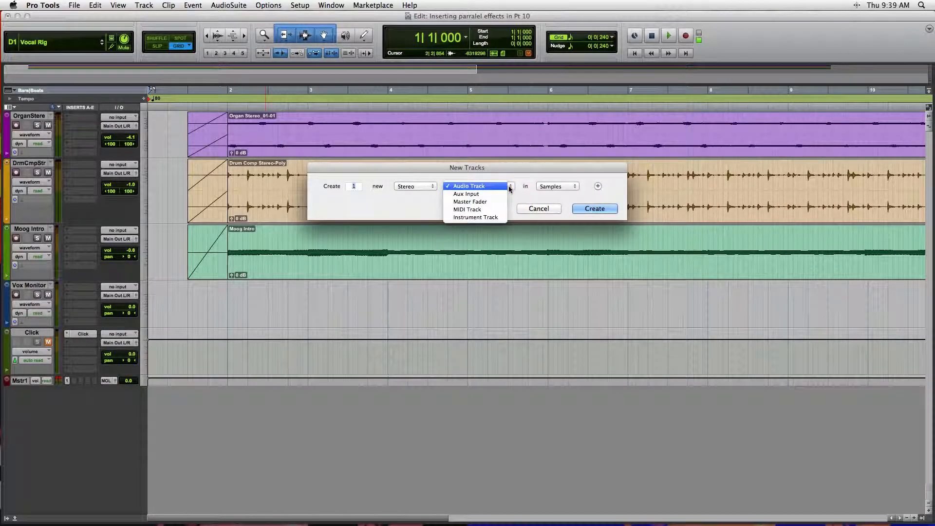
pyautogui.click(454, 195)
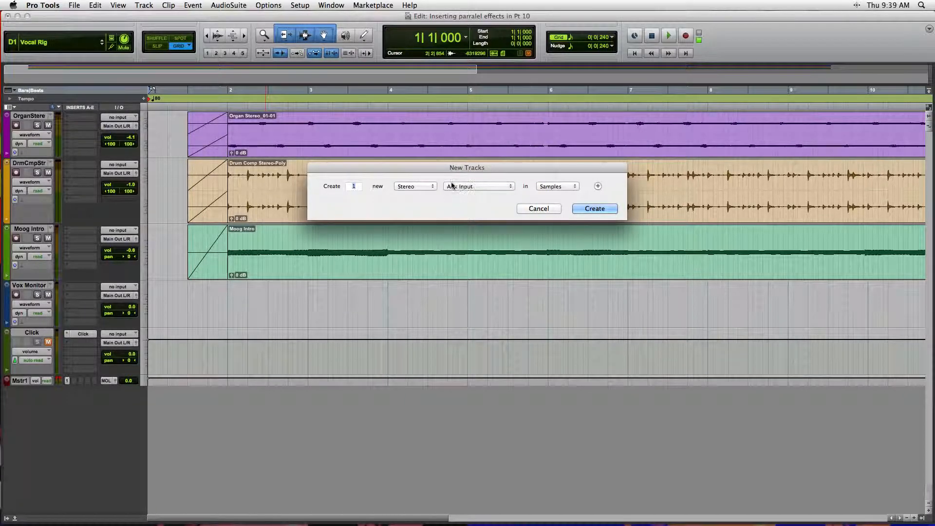
pyautogui.click(595, 209)
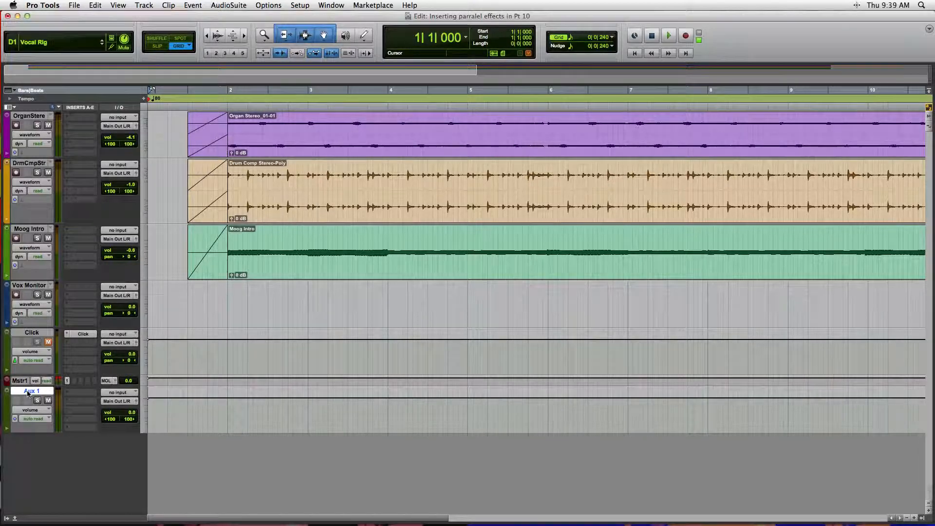
# Step: Move the new aux track directly above the Vox Monitor track and rename it Reverb Aux
pyautogui.moveTo(28, 393); pyautogui.dragTo(32, 288)
pyautogui.doubleClick(32, 286)
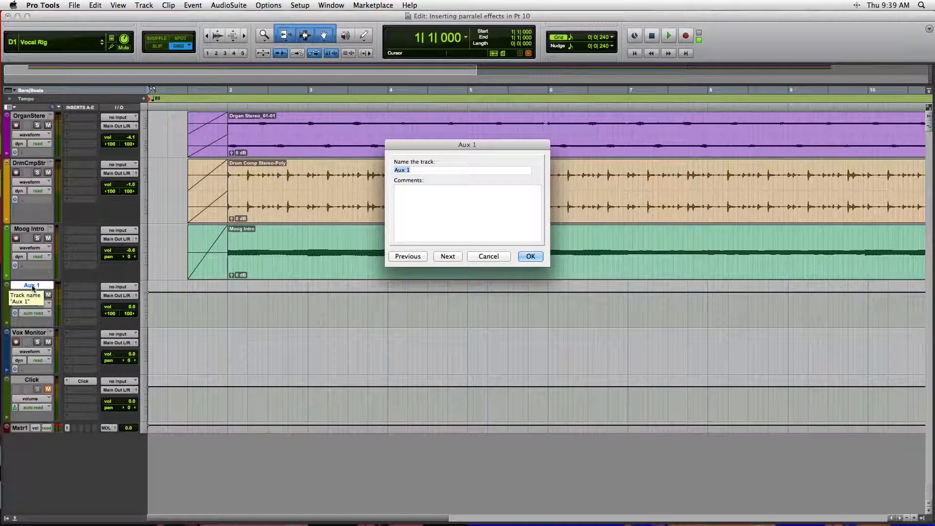
pyautogui.write('Rever')
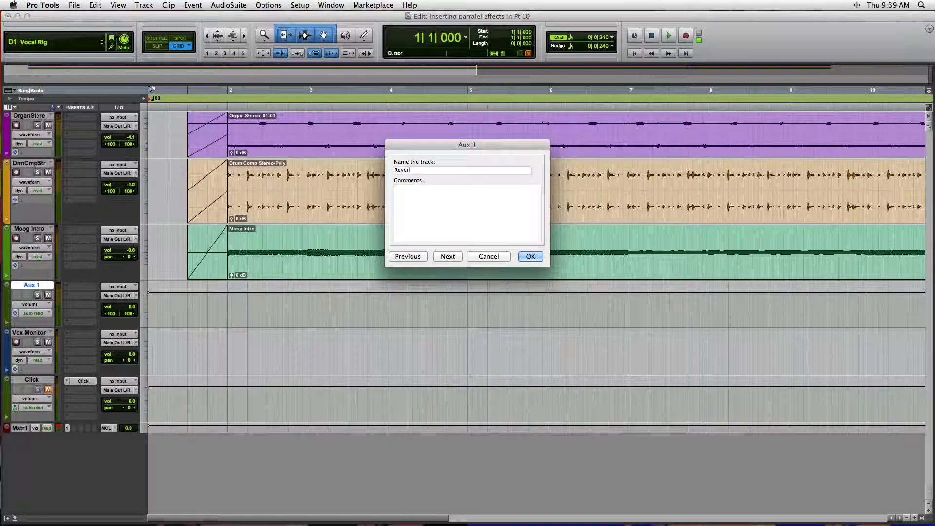
pyautogui.write('b Aux')
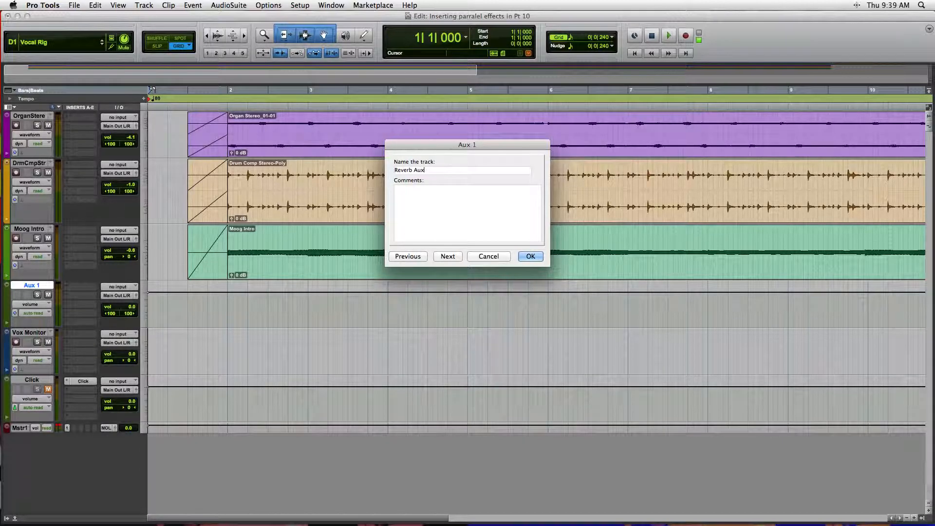
pyautogui.press('Return')
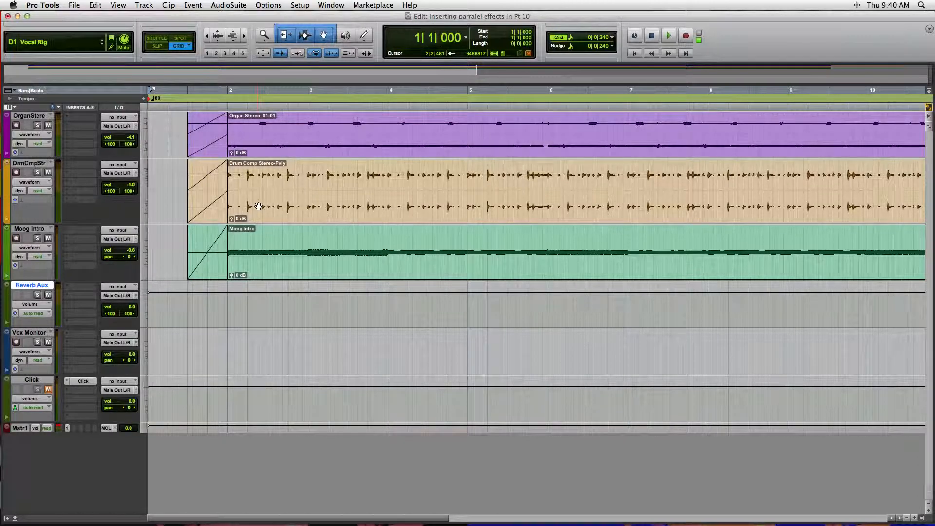
# Step: In the Mix window, add a first send to the Reverb Aux (Stereo) bus on the OrganStere, DrmCmpStr and Moog Intro tracks
pyautogui.press('super+equal')
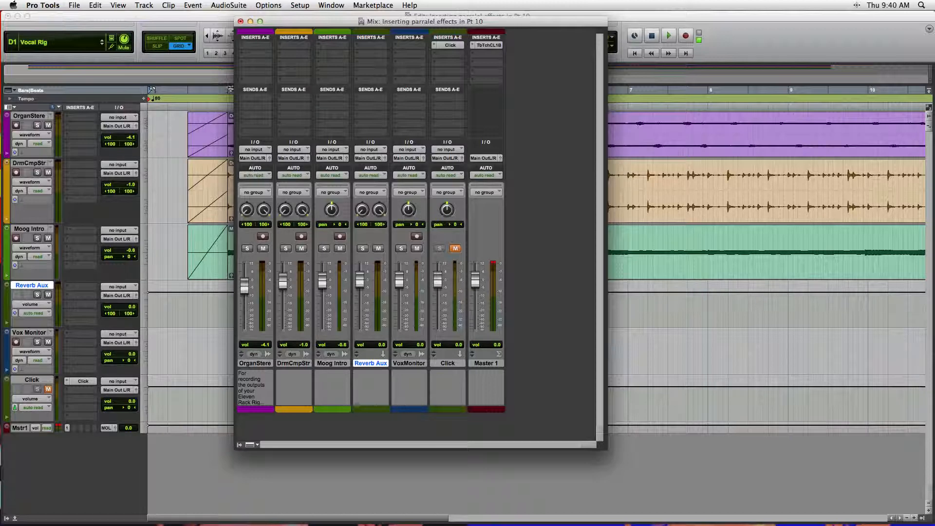
pyautogui.click(245, 100)
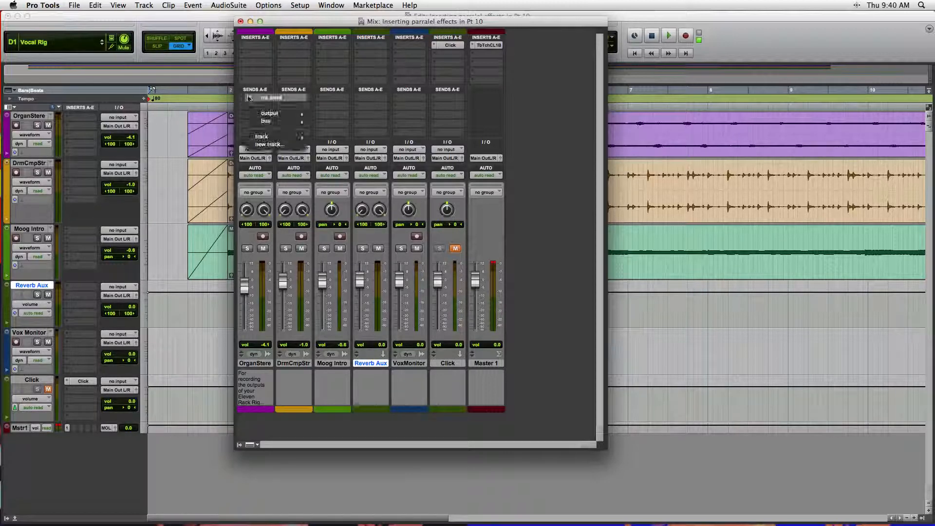
pyautogui.moveTo(276, 122)
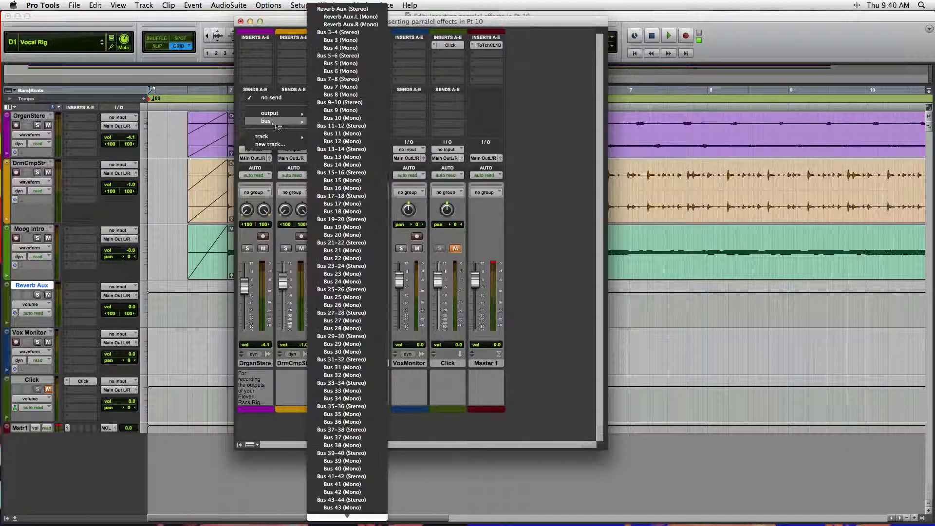
pyautogui.click(343, 9)
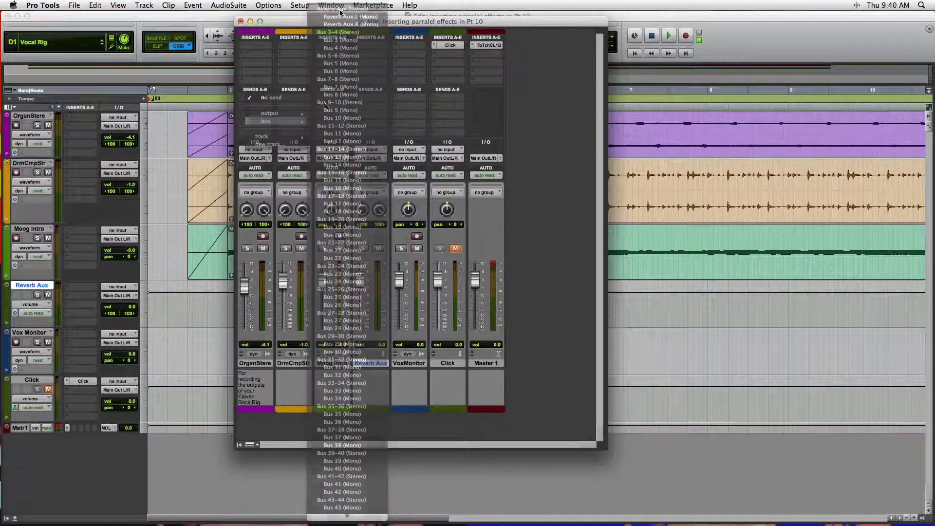
pyautogui.click(297, 98)
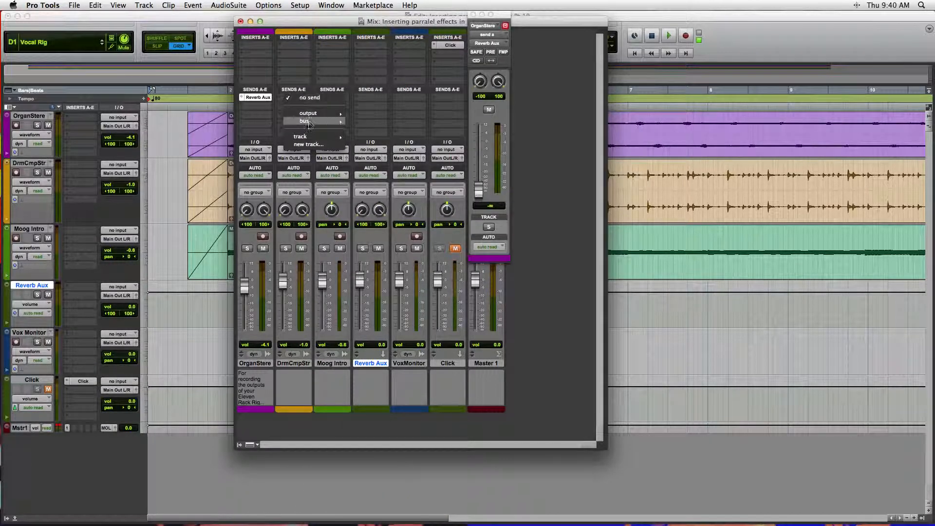
pyautogui.moveTo(306, 121)
pyautogui.click(363, 9)
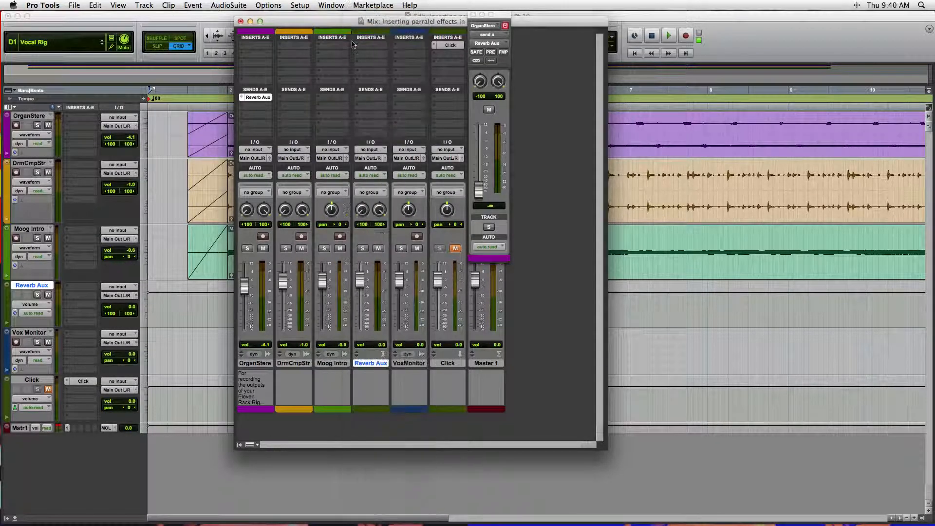
pyautogui.click(324, 98)
pyautogui.moveTo(356, 120)
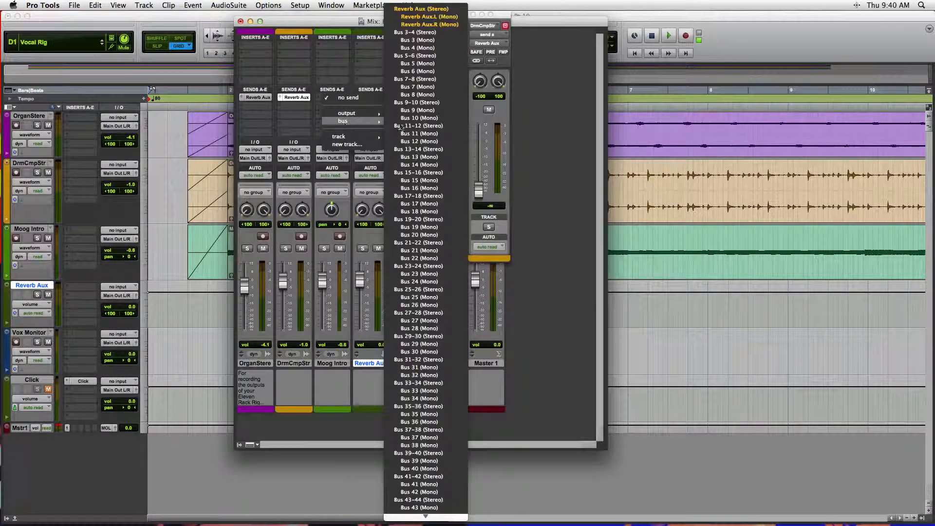
pyautogui.click(397, 8)
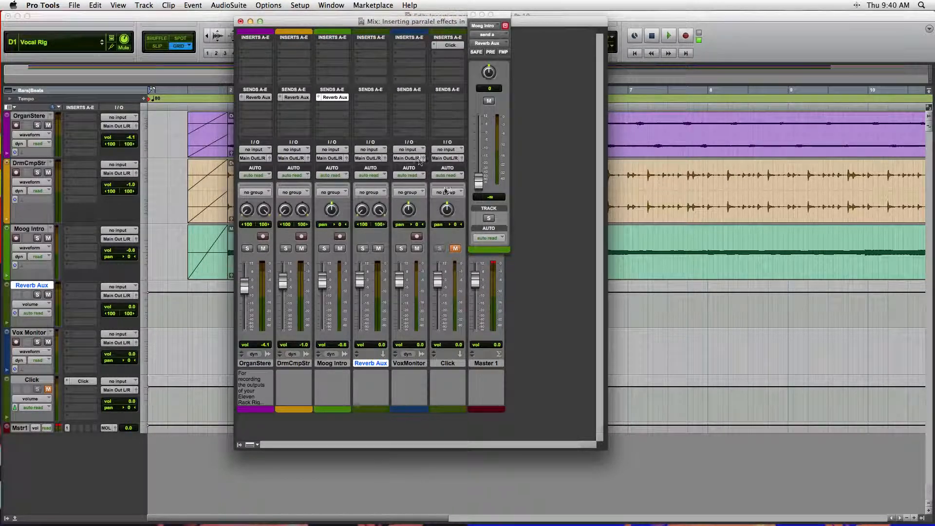
pyautogui.click(473, 14)
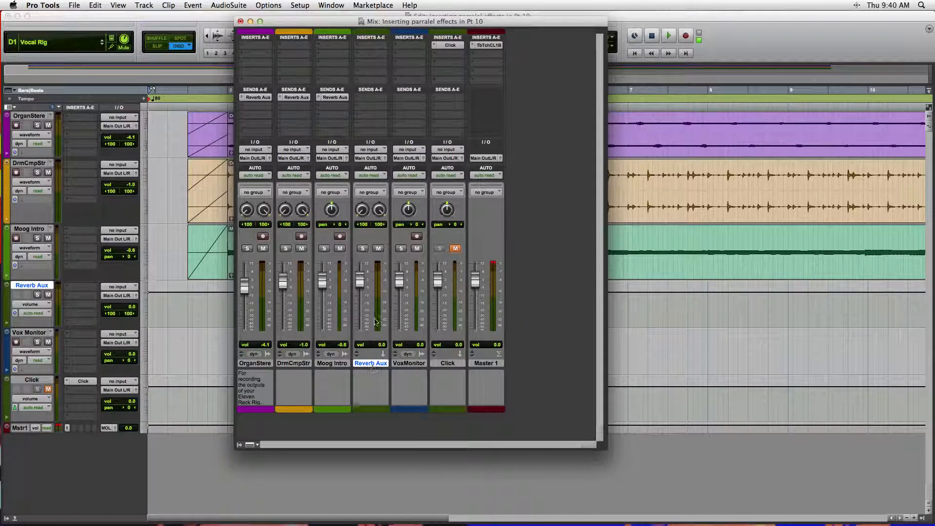
# Step: Set the input of the Reverb Aux track to the Reverb Aux (Stereo) bus
pyautogui.click(373, 149)
pyautogui.moveTo(385, 173)
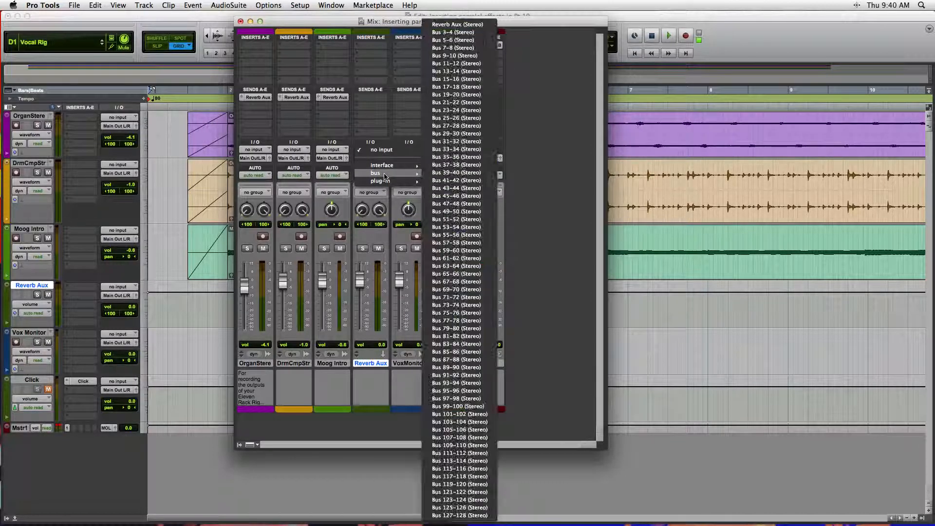
pyautogui.click(452, 24)
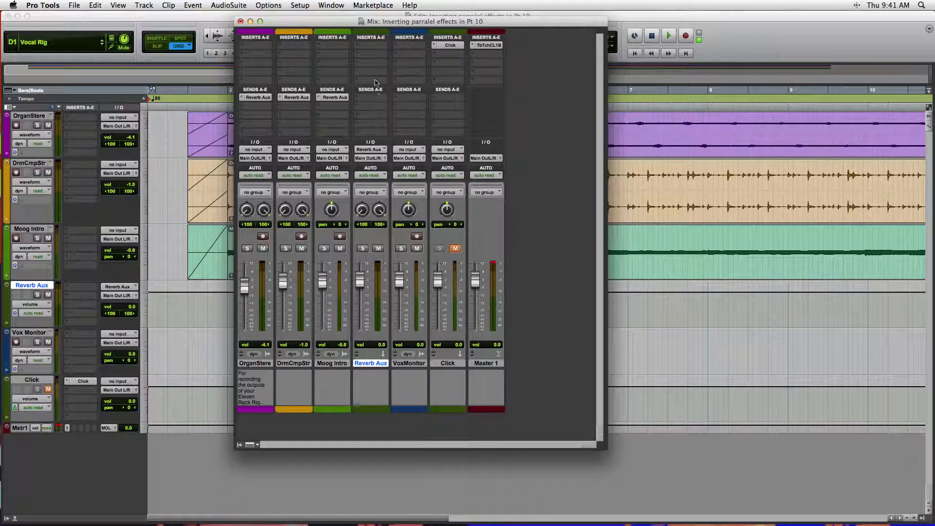
# Step: Insert the multichannel AIR Reverb (stereo) plug-in in the first insert slot of the Reverb Aux track
pyautogui.click(368, 45)
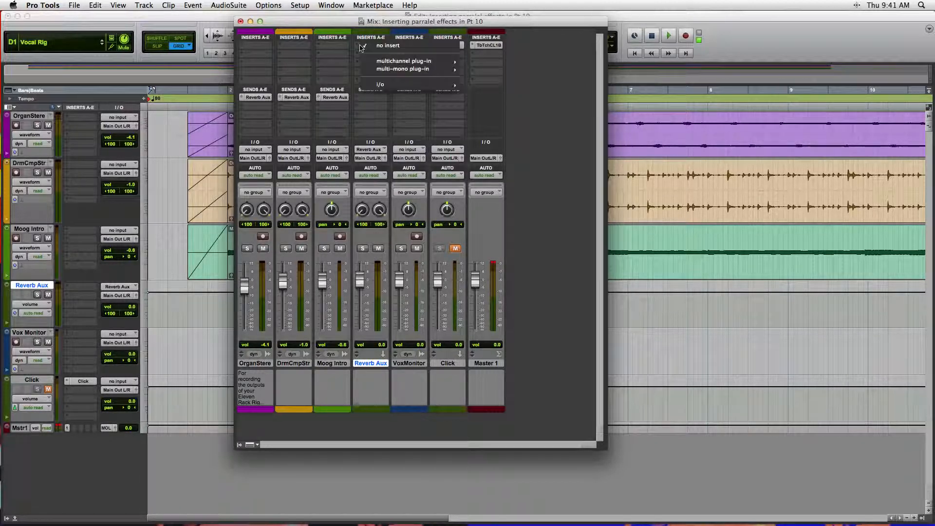
pyautogui.moveTo(386, 61)
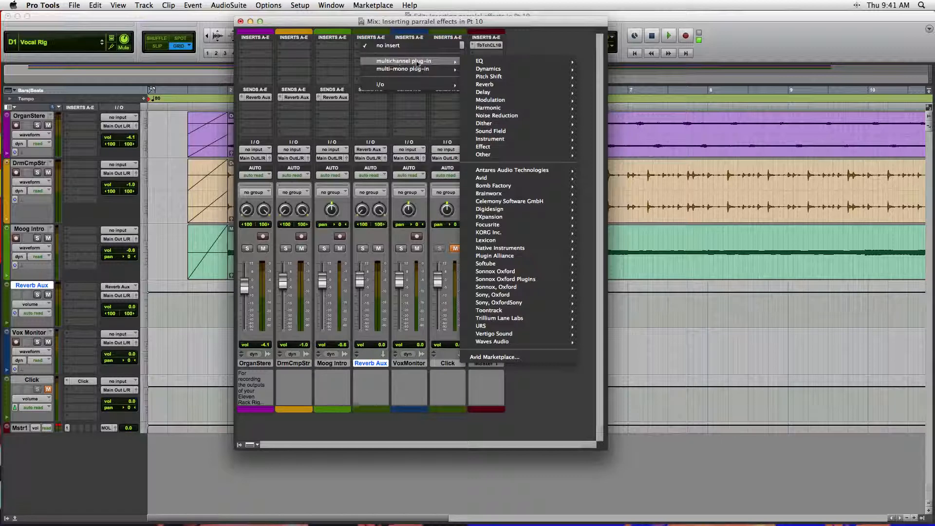
pyautogui.moveTo(527, 87)
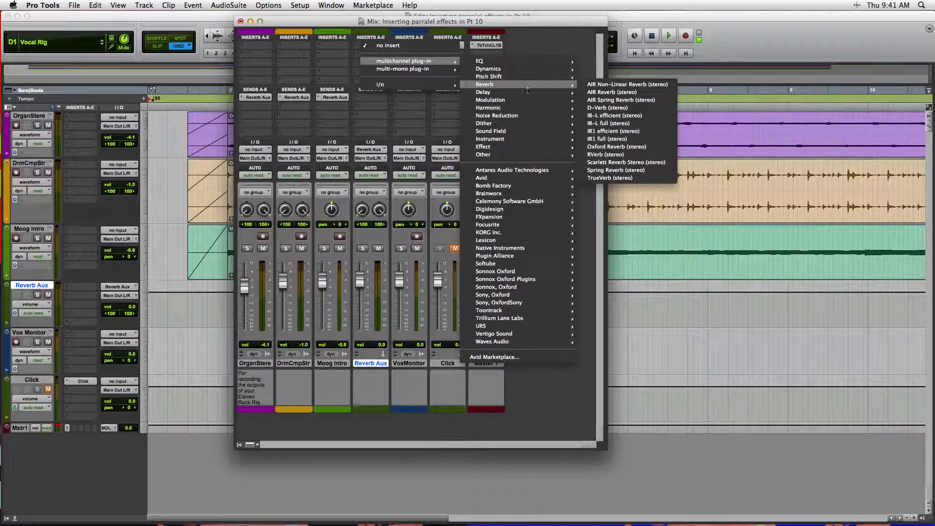
pyautogui.click(606, 93)
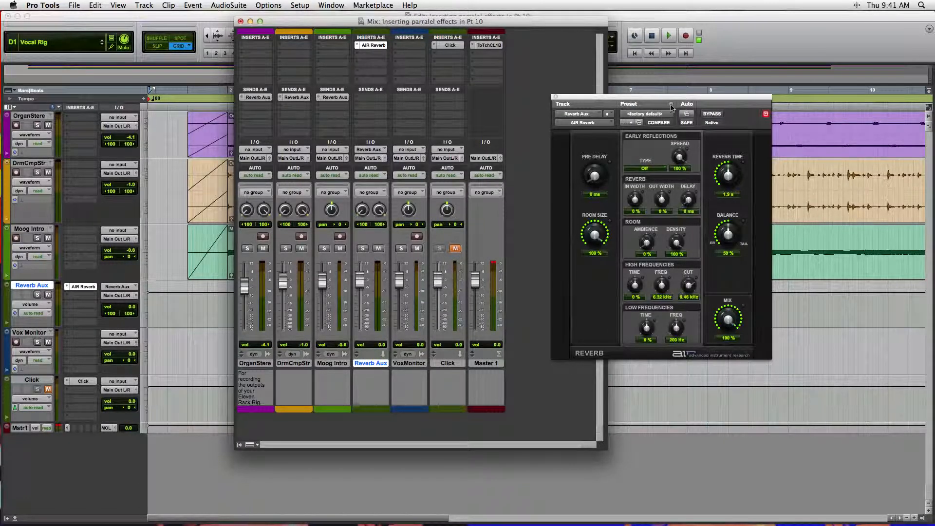
# Step: Load the 04 Concert Hall-Dv preset in the AIR Reverb and close the plug-in window
pyautogui.click(672, 106)
pyautogui.click(639, 117)
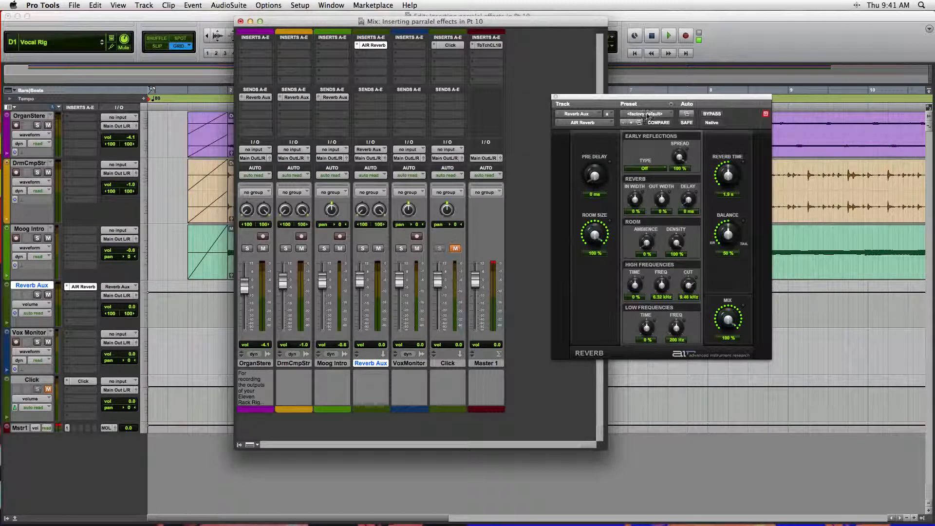
pyautogui.click(646, 116)
pyautogui.moveTo(654, 7)
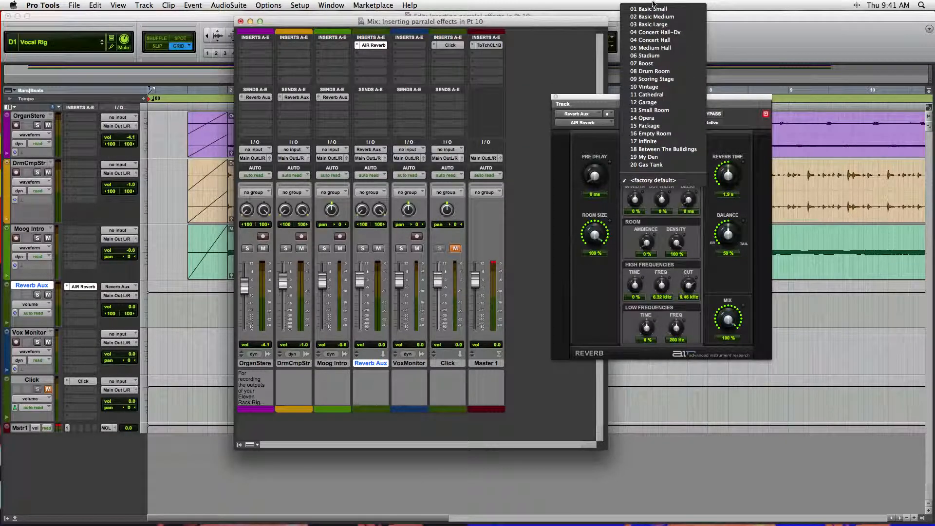
pyautogui.click(662, 32)
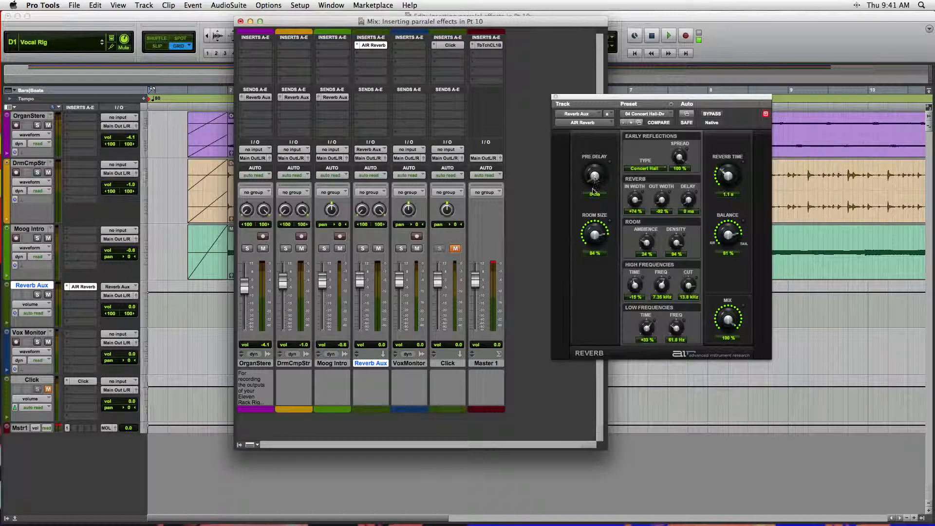
pyautogui.click(556, 97)
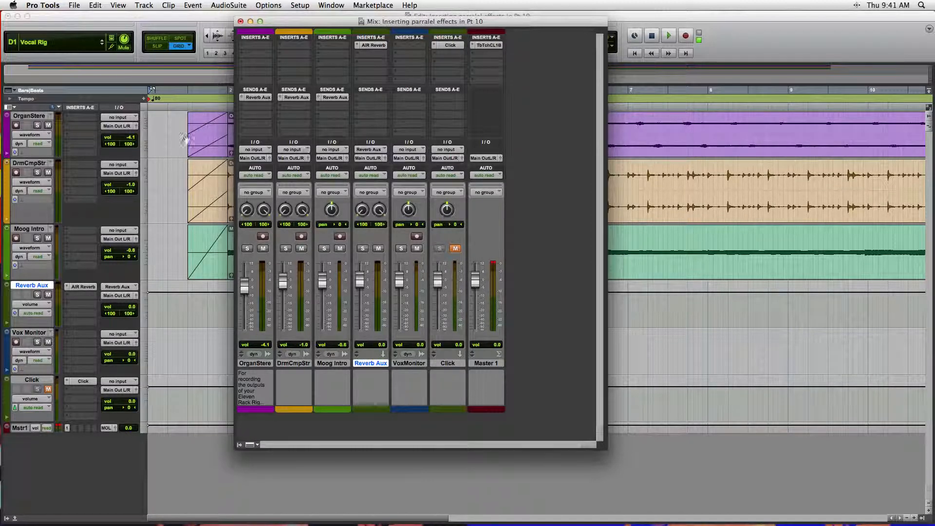
# Step: Inspect the Reverb Aux send faders of the OrganStere, DrmCmpStr and Moog Intro tracks, and close the send window
pyautogui.click(254, 98)
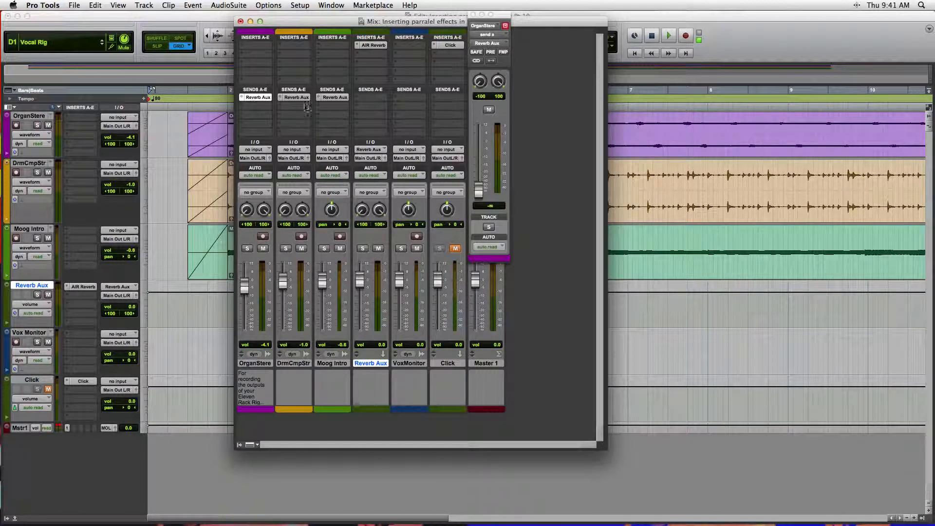
pyautogui.click(294, 99)
pyautogui.click(332, 98)
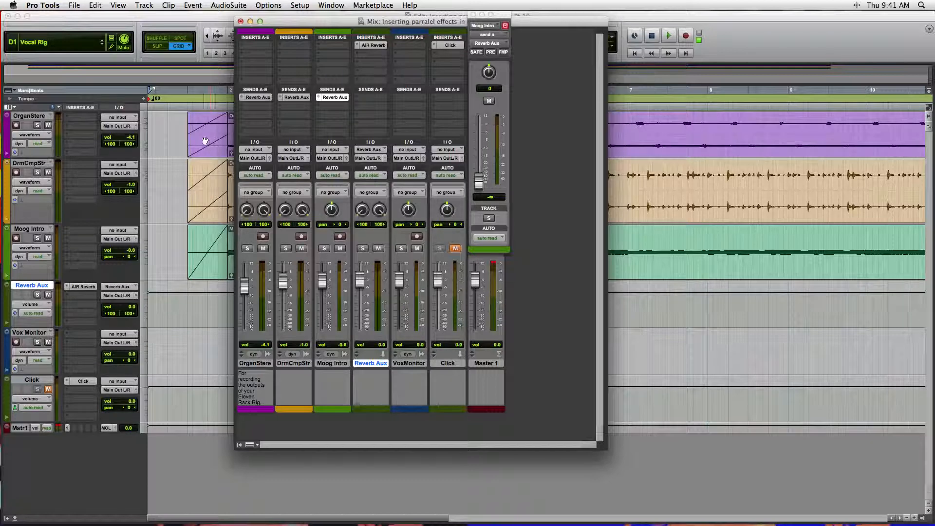
pyautogui.click(204, 123)
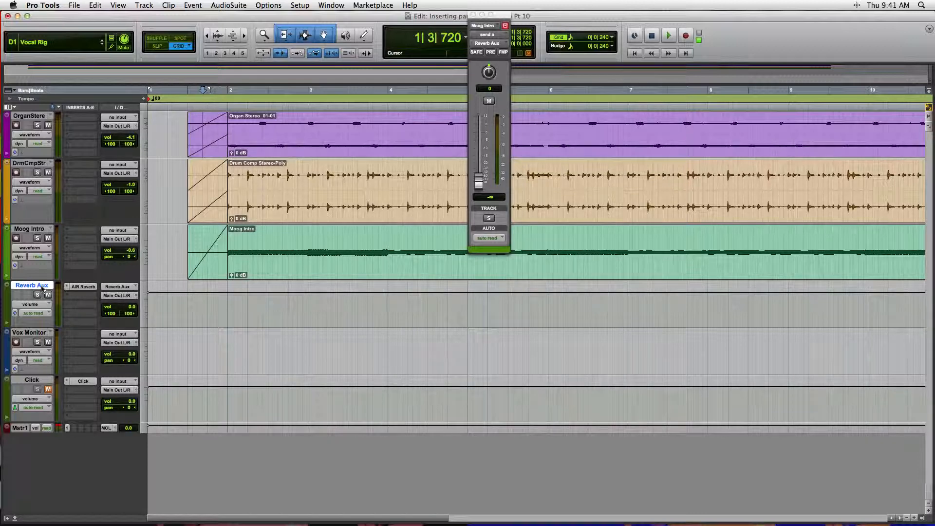
pyautogui.press('super+equal')
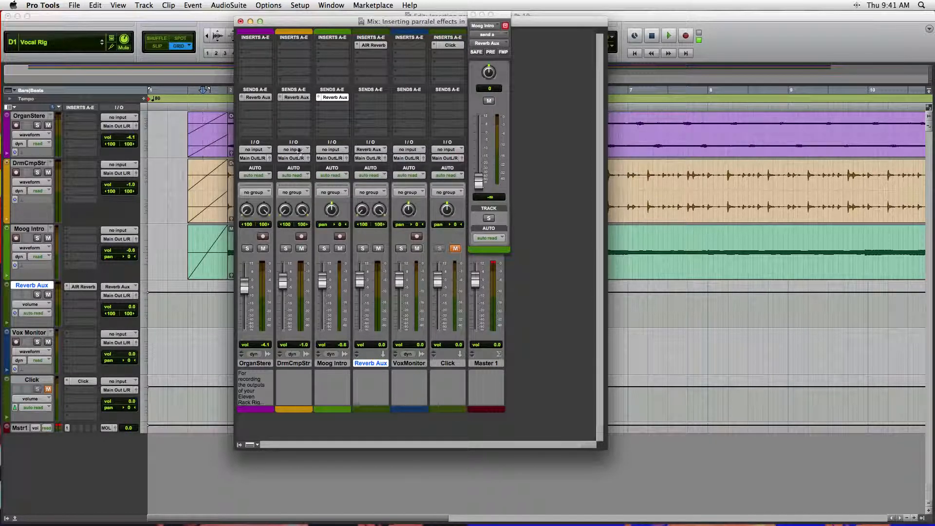
pyautogui.click(294, 98)
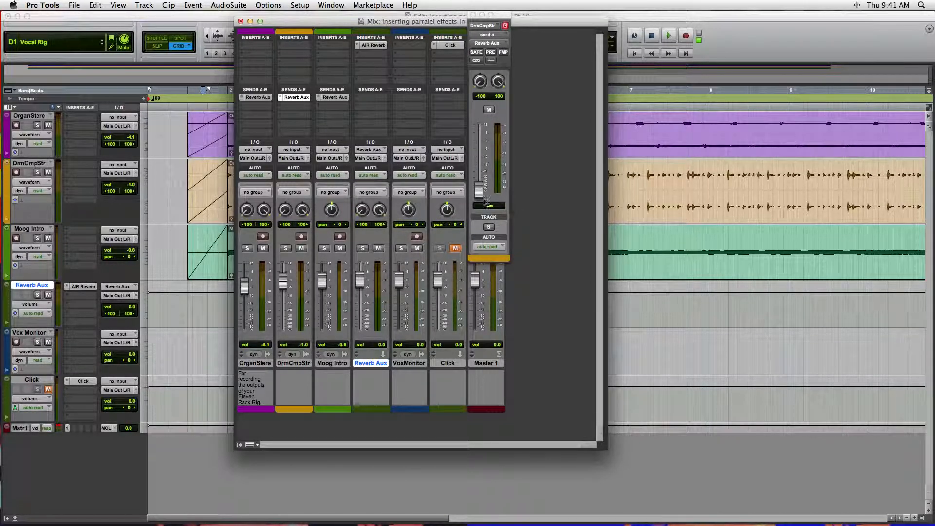
pyautogui.click(258, 97)
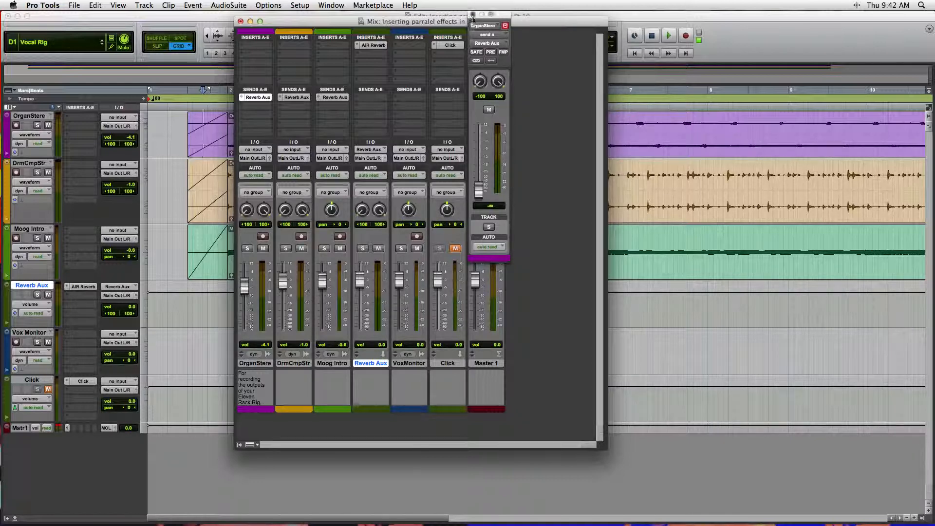
pyautogui.click(473, 15)
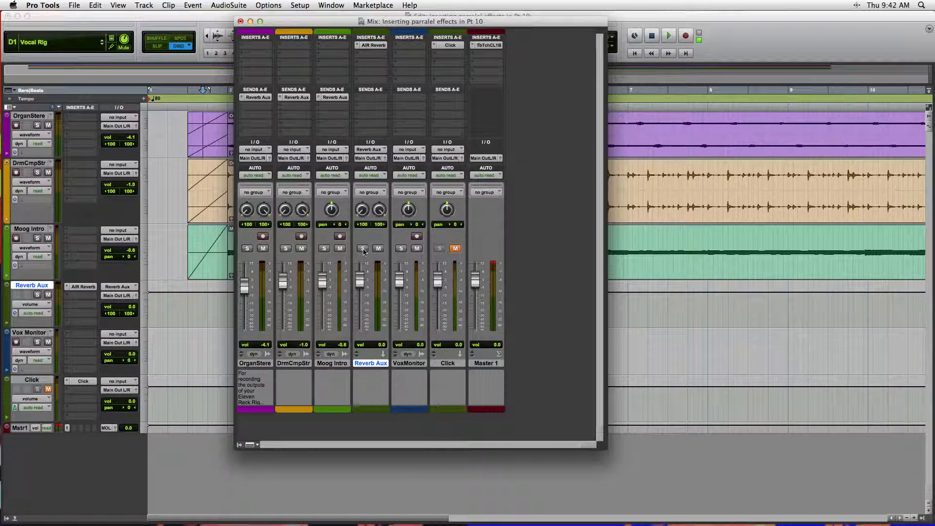
# Step: Solo-safe the Reverb Aux track and test it by briefly soloing the OrganStere, DrmCmpStr and Moog Intro tracks one after another
pyautogui.keyDown('super'); pyautogui.click(363, 249); pyautogui.keyUp('super')
pyautogui.click(247, 249)
pyautogui.click(248, 249)
pyautogui.click(285, 249)
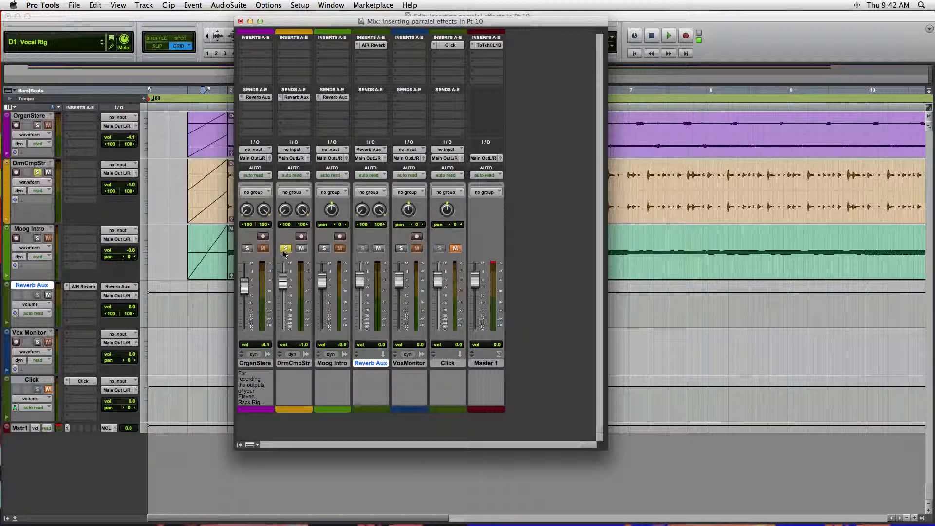
pyautogui.click(285, 249)
pyautogui.click(325, 249)
pyautogui.click(325, 249)
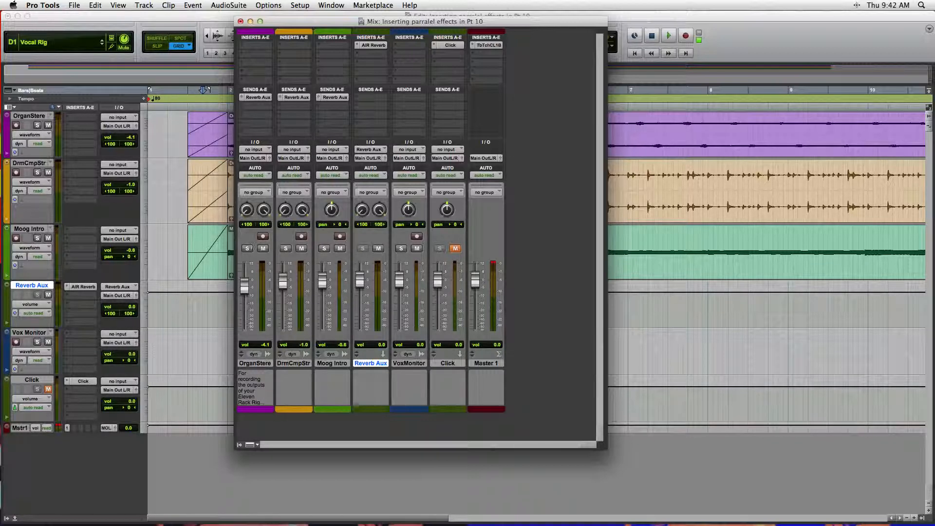
# Step: Solo the OrganStere track and, listening to playback, raise its Reverb Aux send level to about -4.3 dB
pyautogui.click(248, 249)
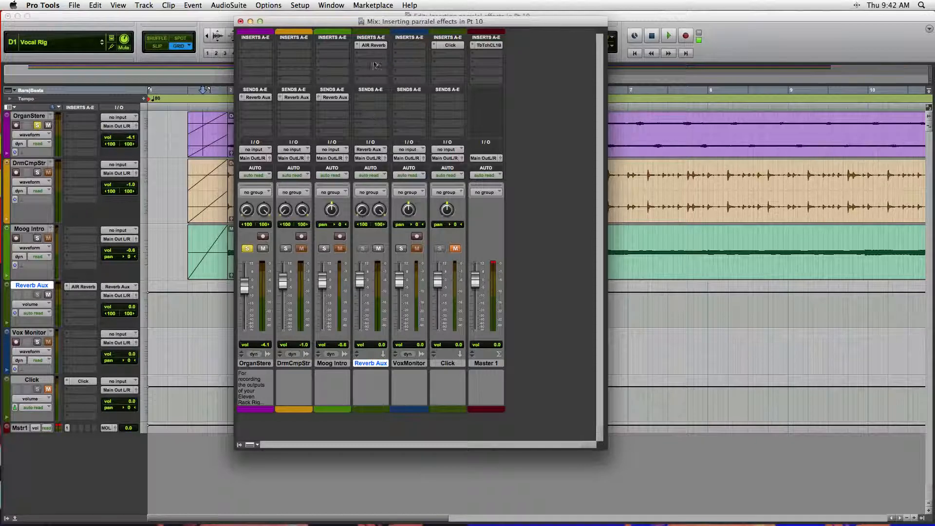
pyautogui.click(252, 98)
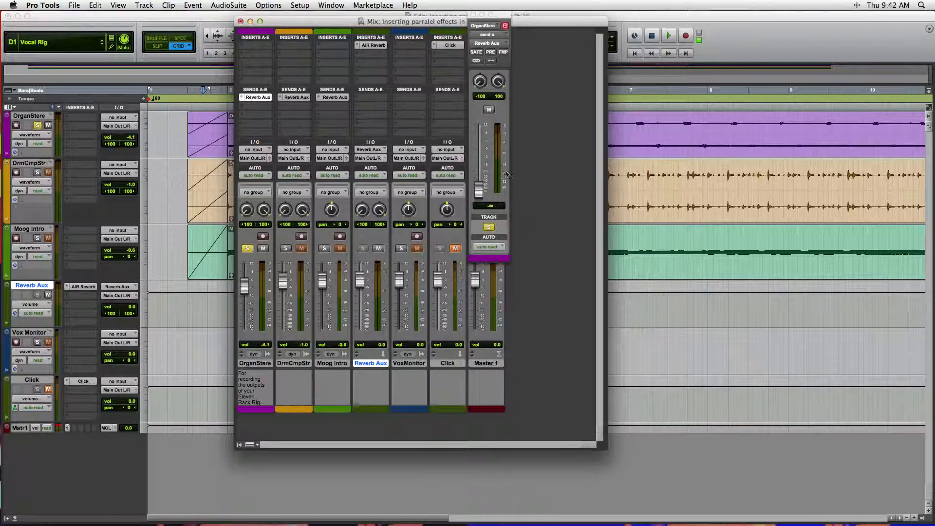
pyautogui.press('space')
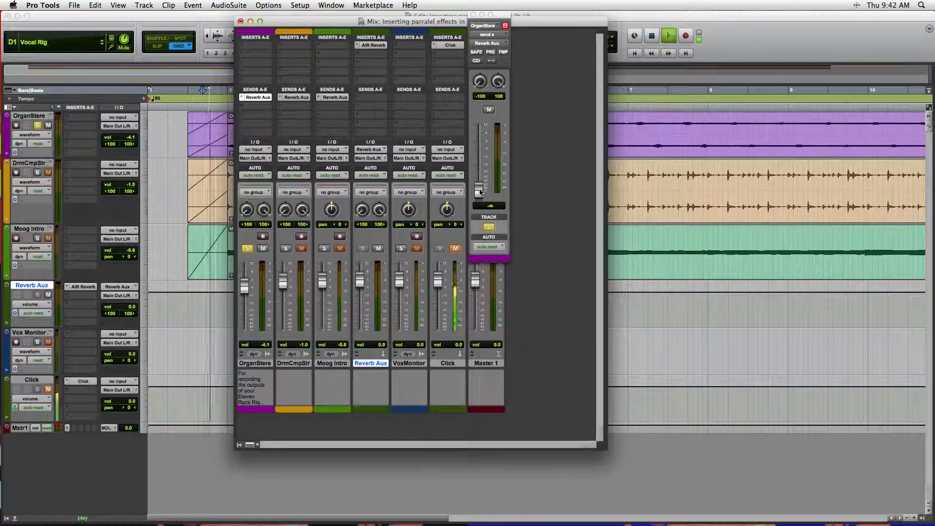
pyautogui.moveTo(481, 192); pyautogui.dragTo(481, 147)
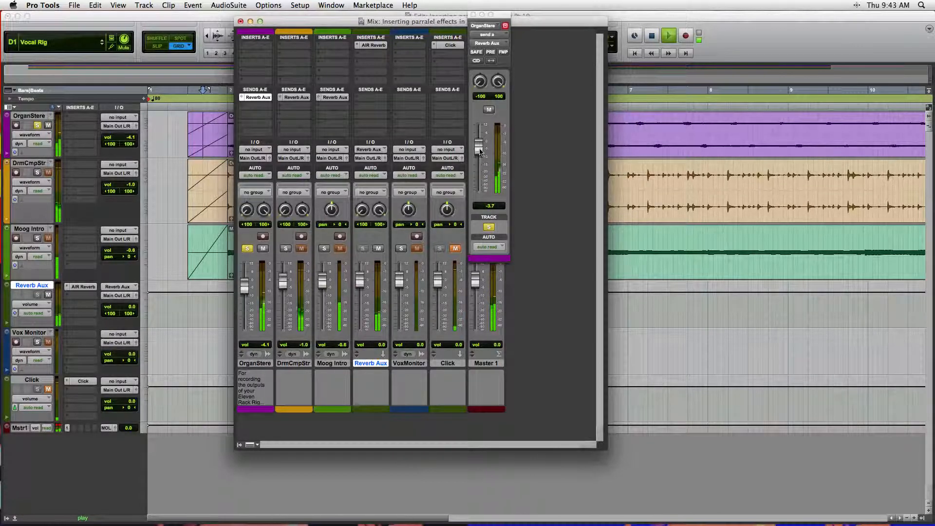
pyautogui.press('space')
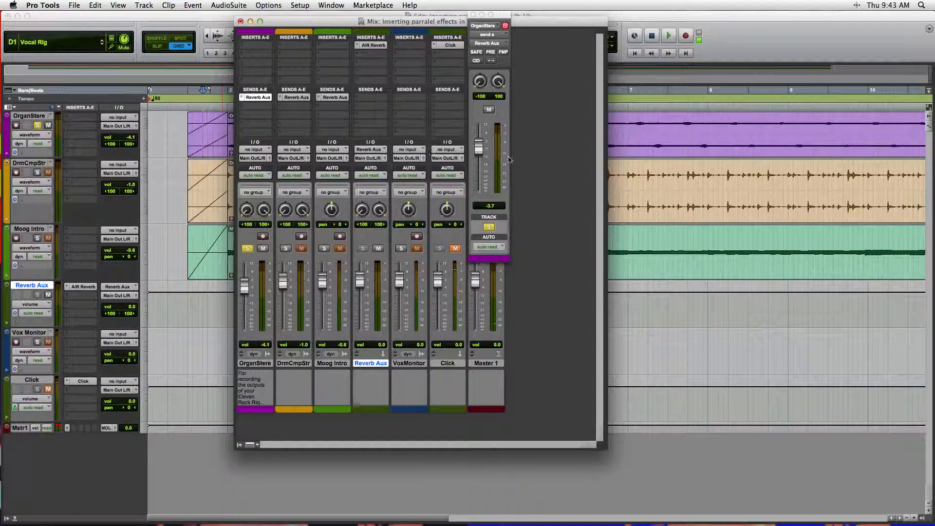
pyautogui.moveTo(476, 151); pyautogui.dragTo(480, 154)
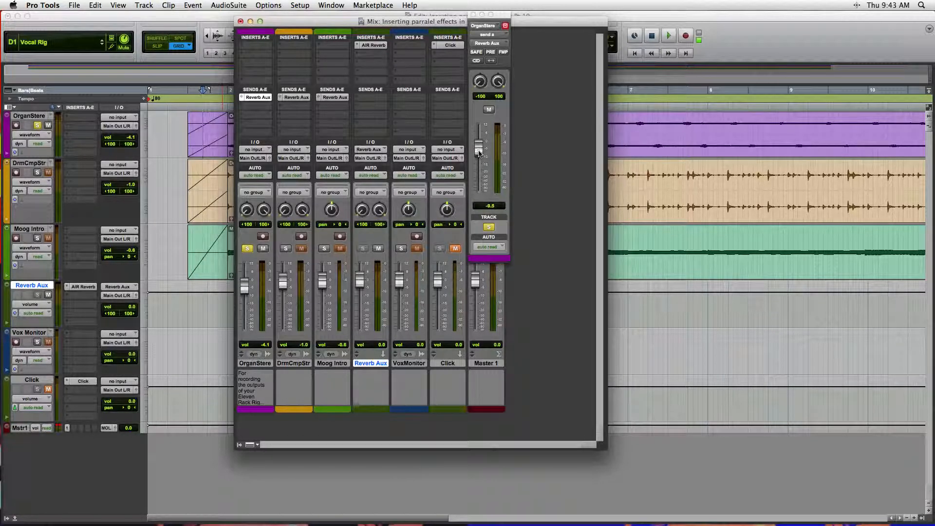
# Step: Examine the Mix setting of the AIR Reverb on the Reverb Aux track, and close the plug-in and OrganStere send windows
pyautogui.click(362, 47)
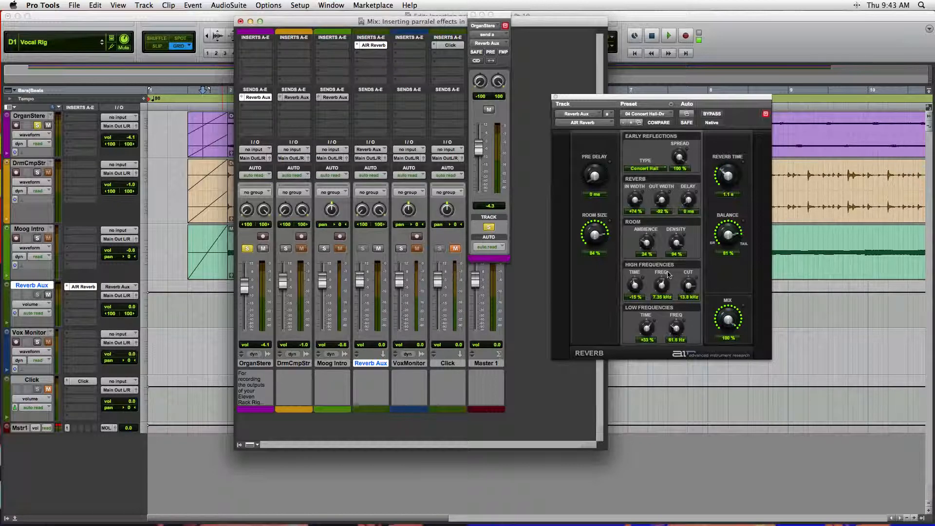
pyautogui.click(726, 319)
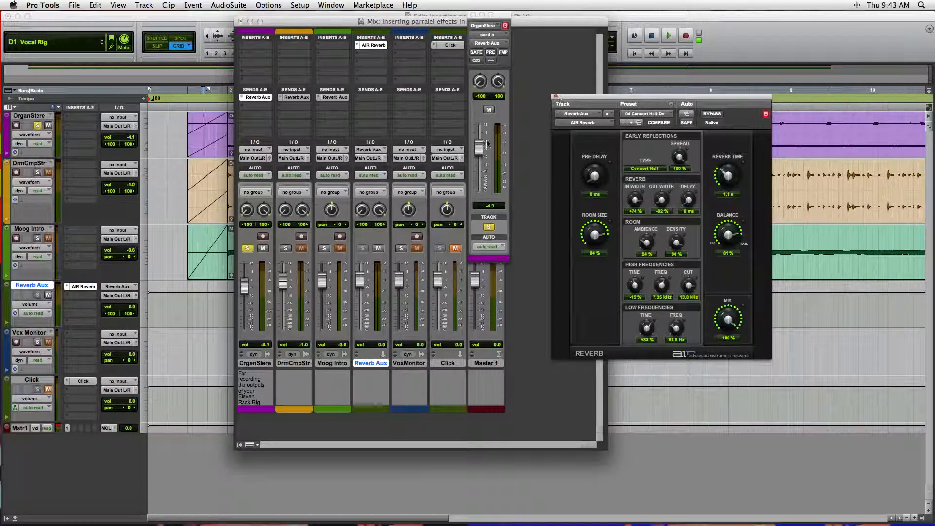
pyautogui.moveTo(557, 98); pyautogui.dragTo(557, 98)
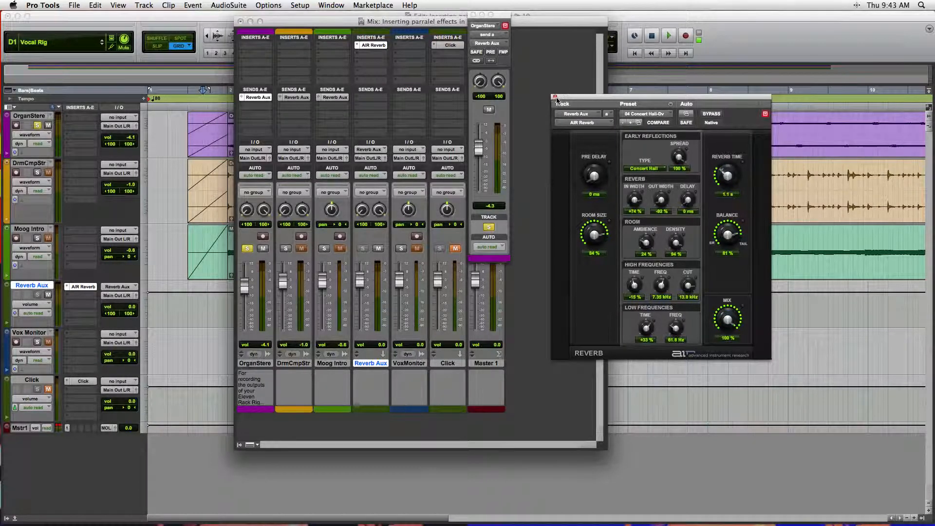
pyautogui.click(556, 97)
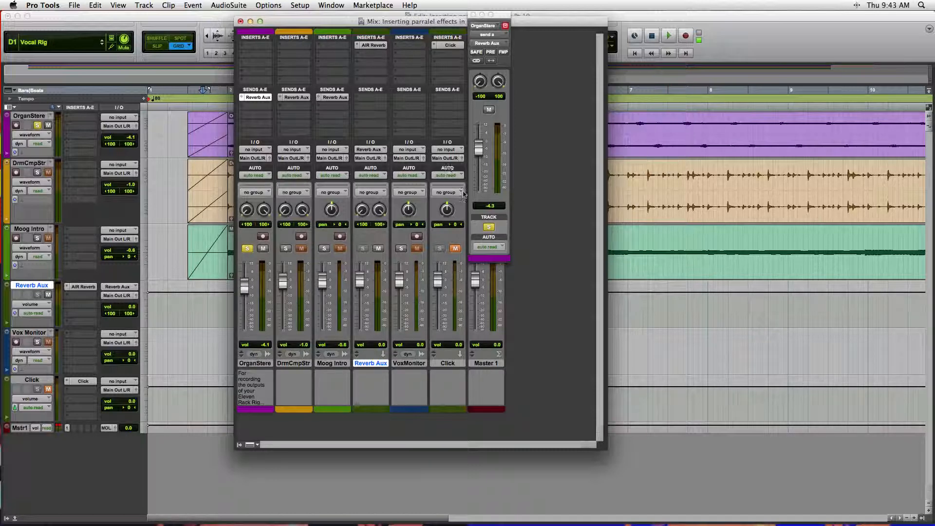
pyautogui.click(474, 17)
# Step: Solo DrmCmpStr instead of OrganStere and, during playback, raise its Reverb Aux send level to about -14.1 dB
pyautogui.click(298, 98)
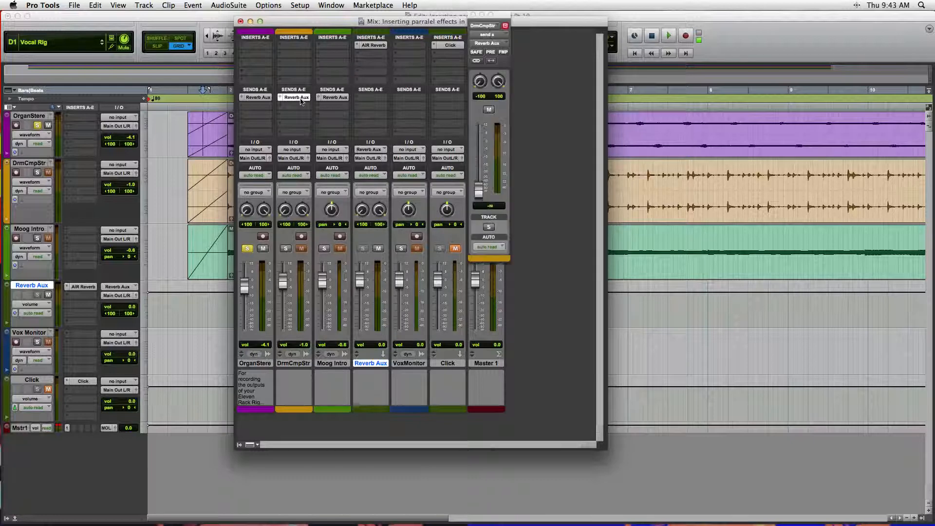
pyautogui.click(247, 248)
pyautogui.click(286, 249)
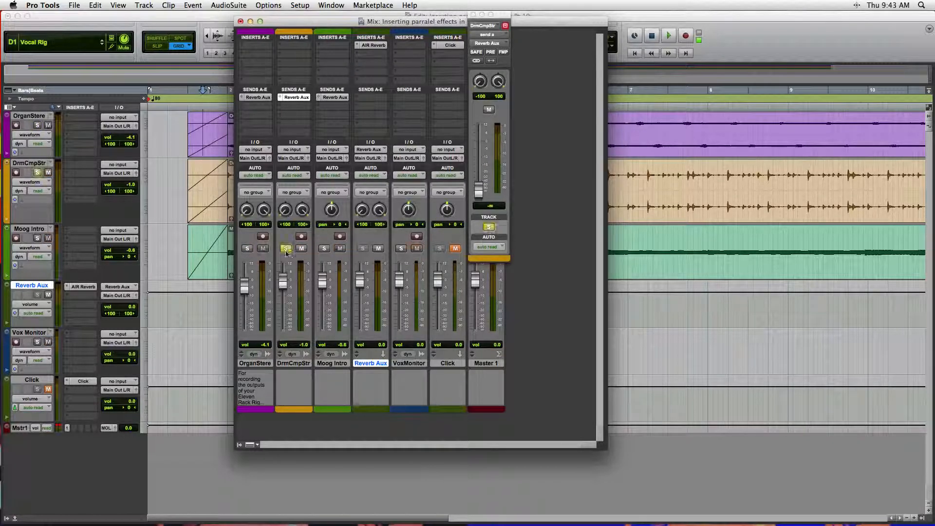
pyautogui.press('space')
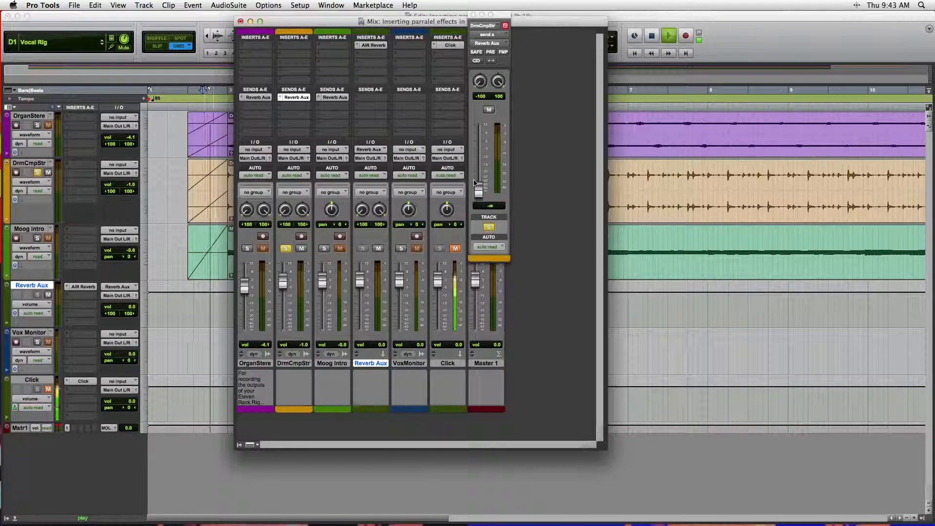
pyautogui.moveTo(480, 190); pyautogui.dragTo(480, 163)
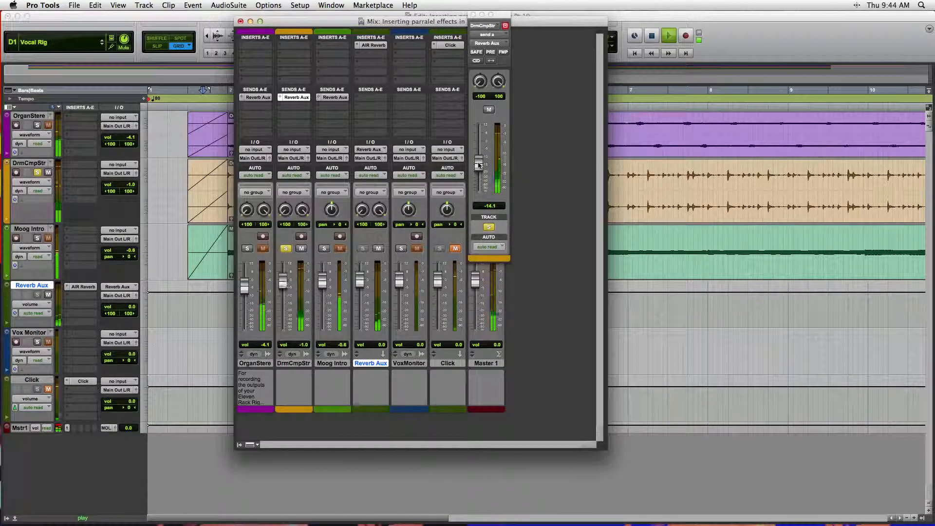
pyautogui.press('space')
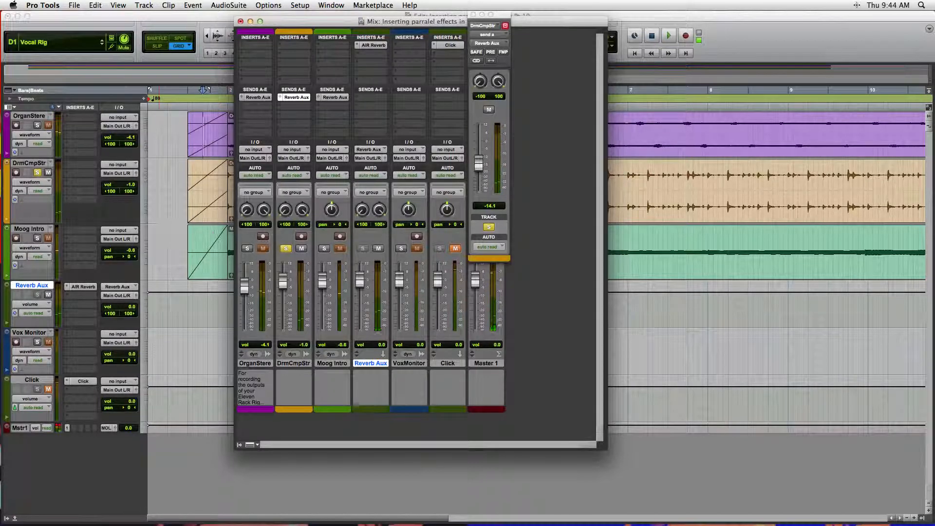
# Step: Solo Moog Intro alongside DrmCmpStr and, during playback, raise the Moog Intro track's Reverb Aux send level to about -3.1 dB
pyautogui.press('super+equal')
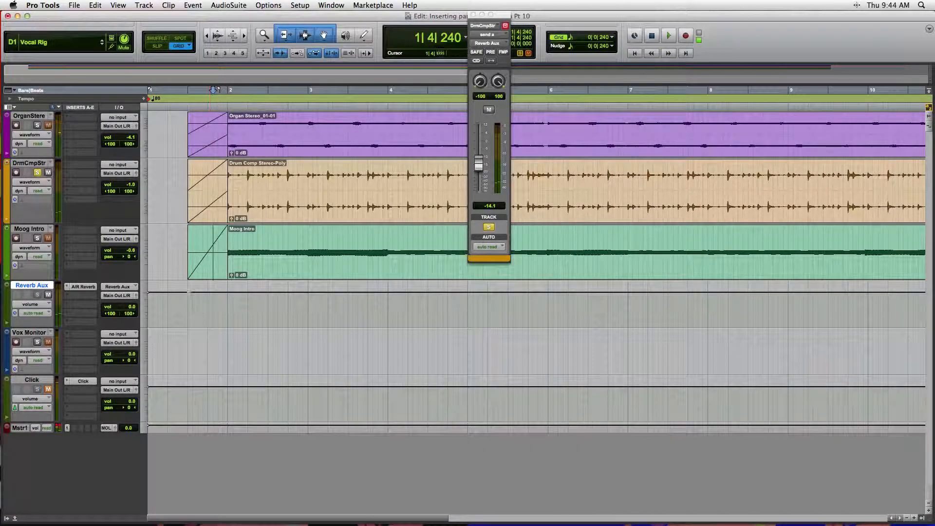
pyautogui.press('super+equal')
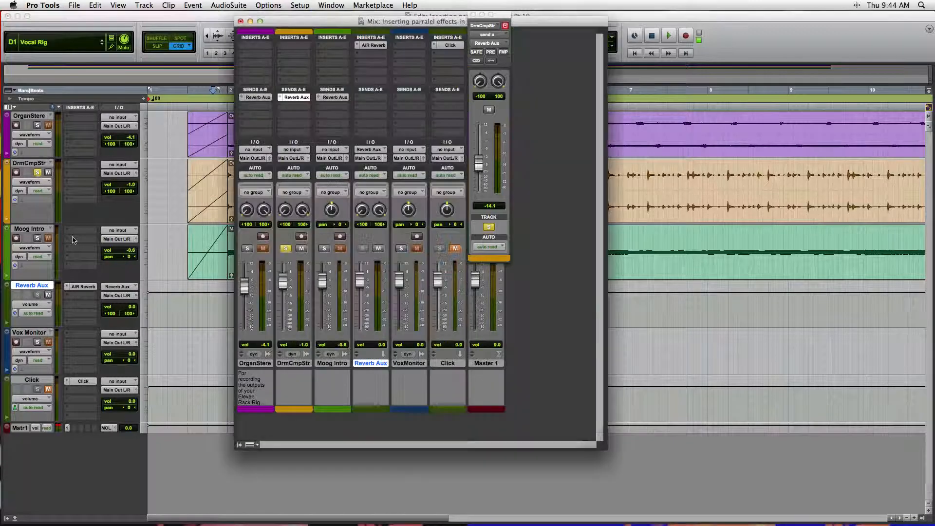
pyautogui.click(335, 98)
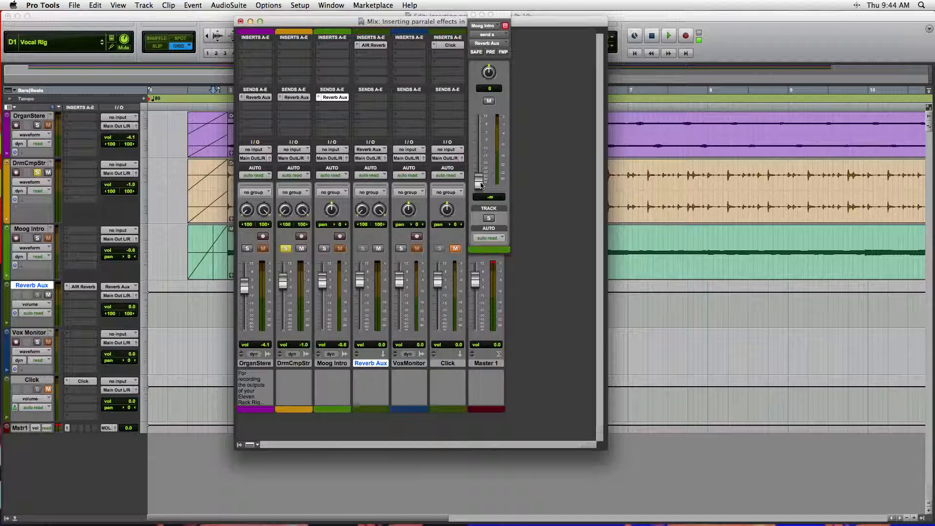
pyautogui.click(32, 241)
pyautogui.click(37, 239)
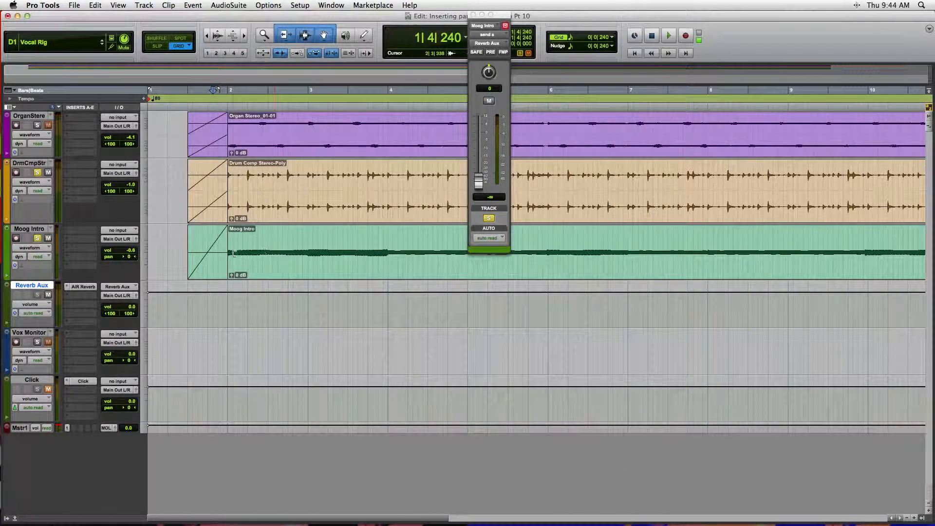
pyautogui.press('space')
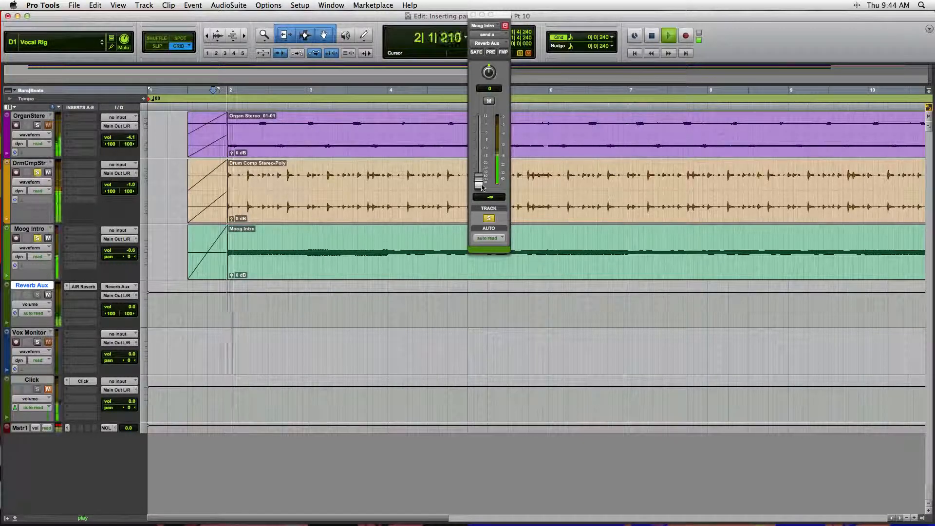
pyautogui.moveTo(482, 189); pyautogui.dragTo(481, 141)
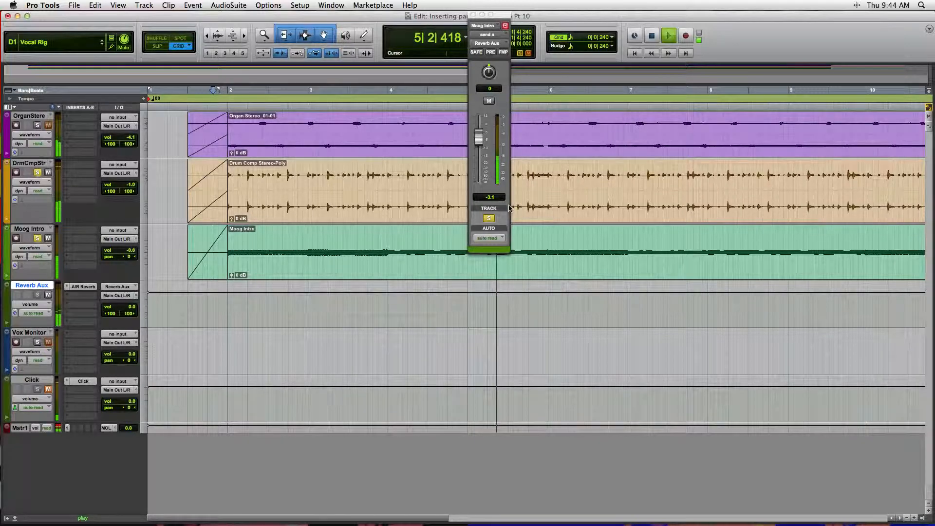
pyautogui.press('space')
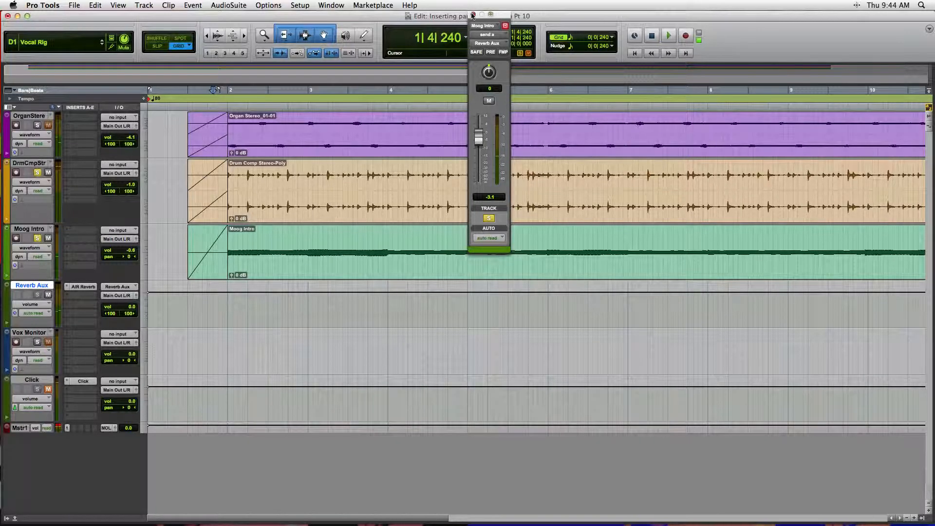
pyautogui.click(473, 14)
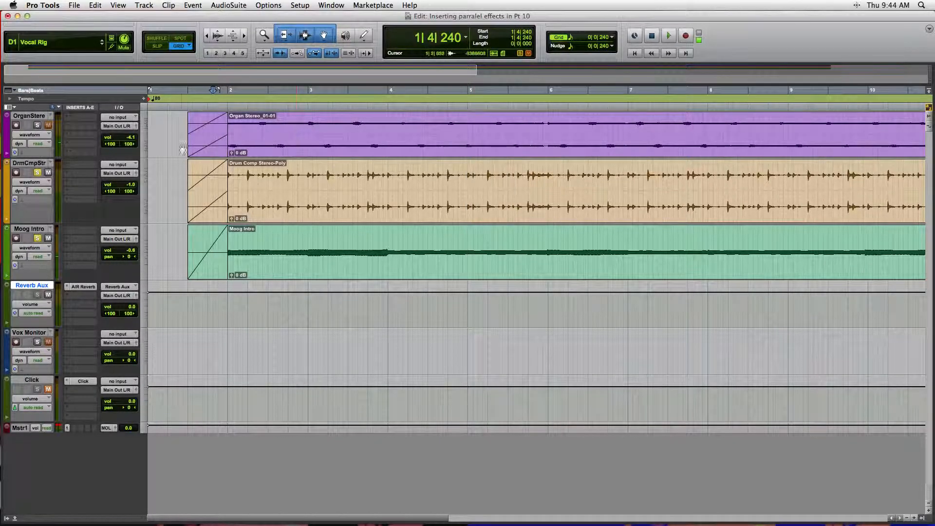
# Step: Unsolo the DrmCmpStr and Moog Intro tracks and play the full mix with reverb
pyautogui.click(37, 174)
pyautogui.click(37, 238)
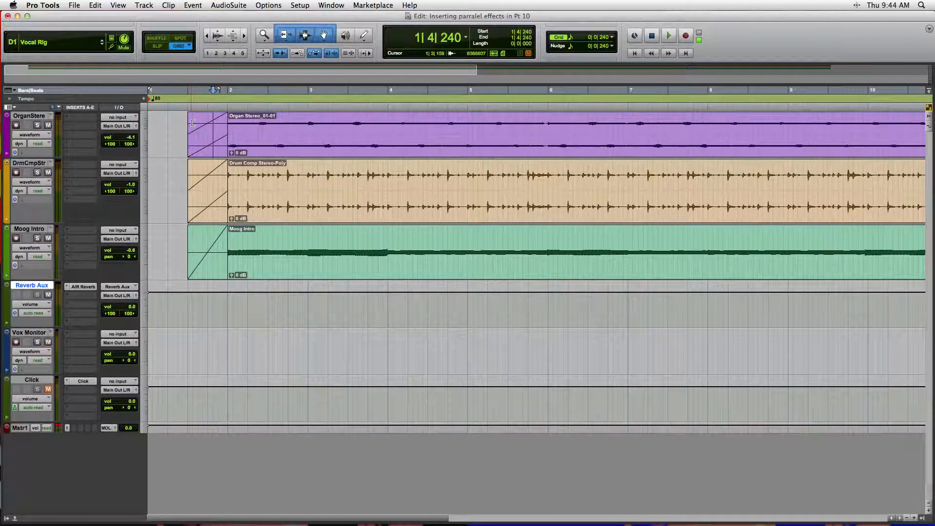
pyautogui.press('space')
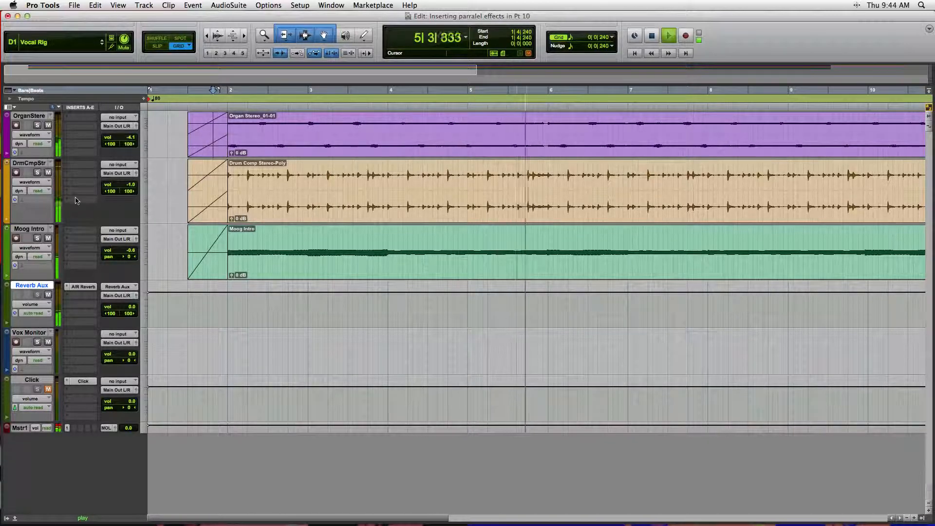
# Step: During playback, check the OrganStere and Moog Intro send levels and raise the DrmCmpStr track's Reverb Aux send to about -11.7 dB
pyautogui.press('super+equal')
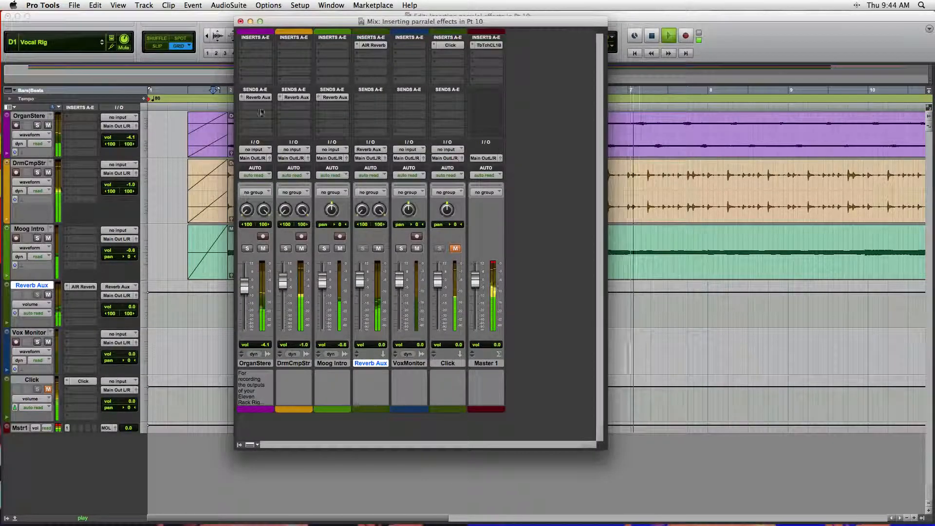
pyautogui.click(258, 98)
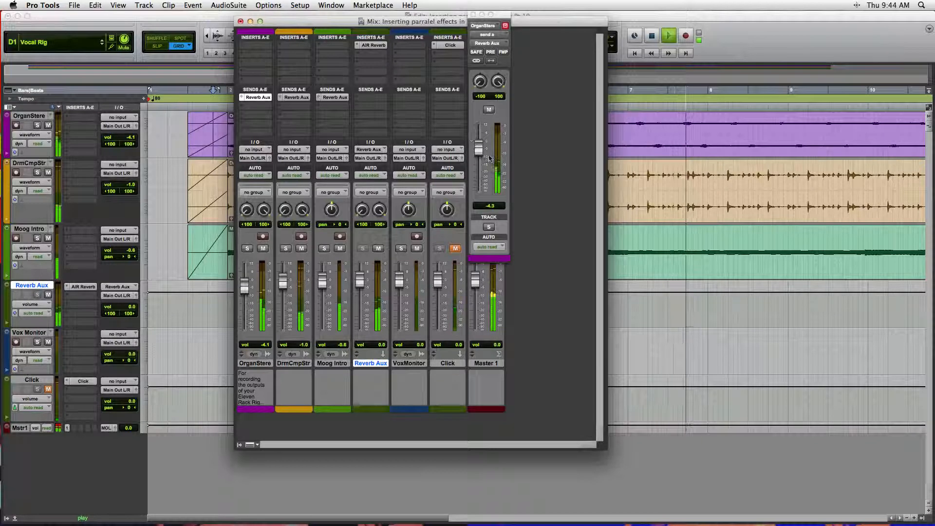
pyautogui.click(329, 98)
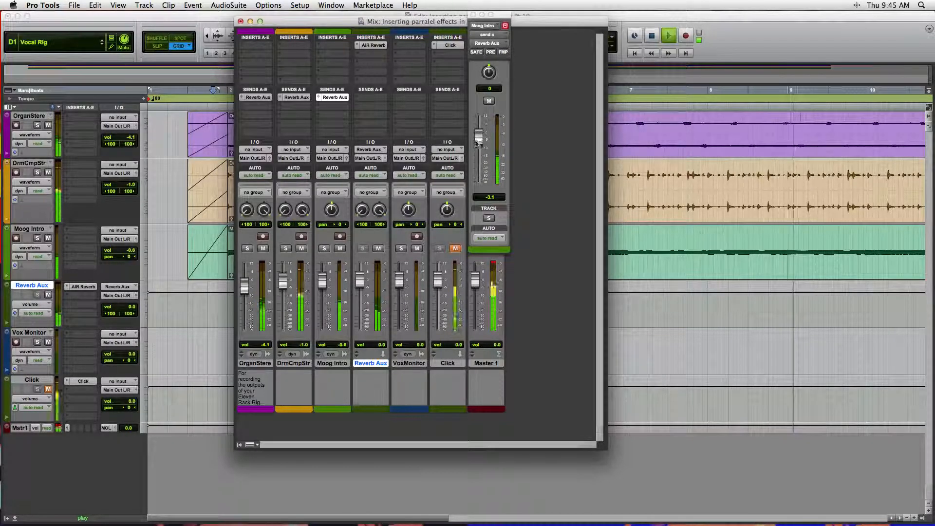
pyautogui.click(299, 98)
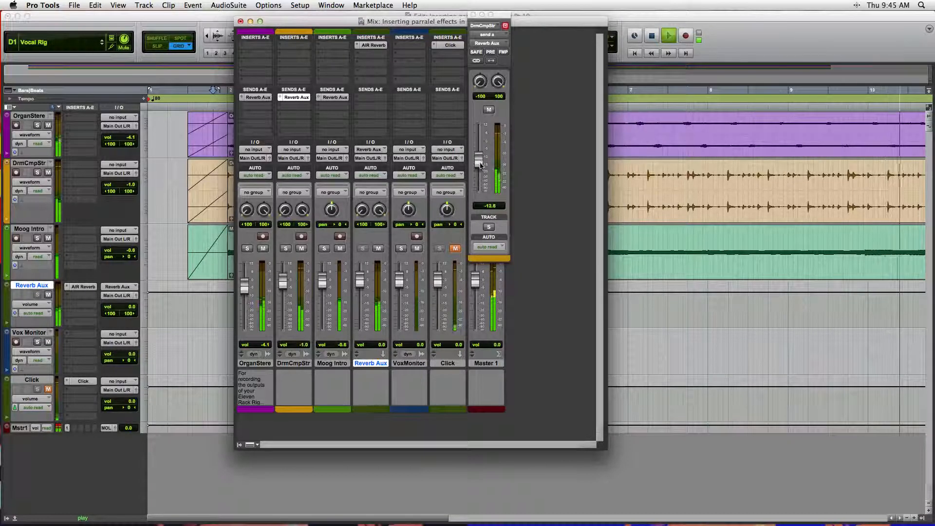
pyautogui.moveTo(480, 168); pyautogui.dragTo(481, 165)
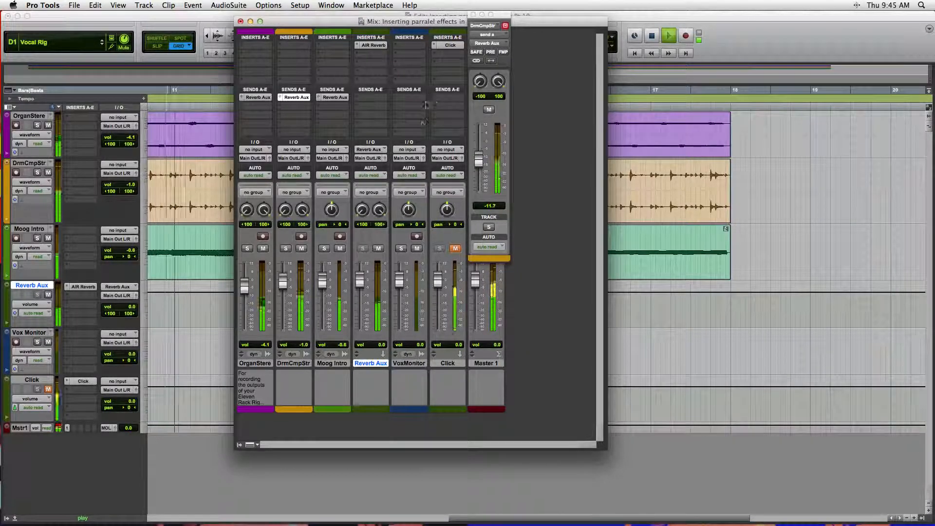
# Step: Stop playback and close the DrmCmpStr send and Mix windows, returning to the session's start in the Edit window
pyautogui.click(505, 25)
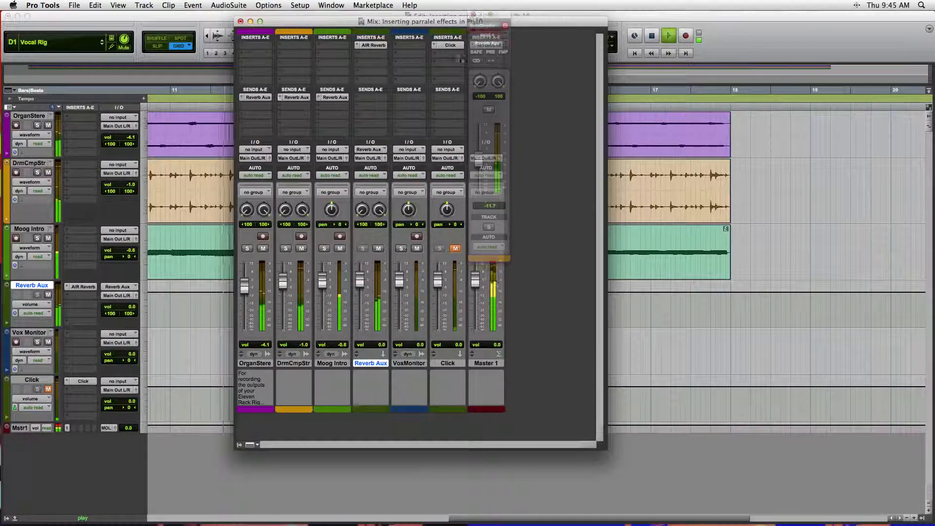
pyautogui.press('space')
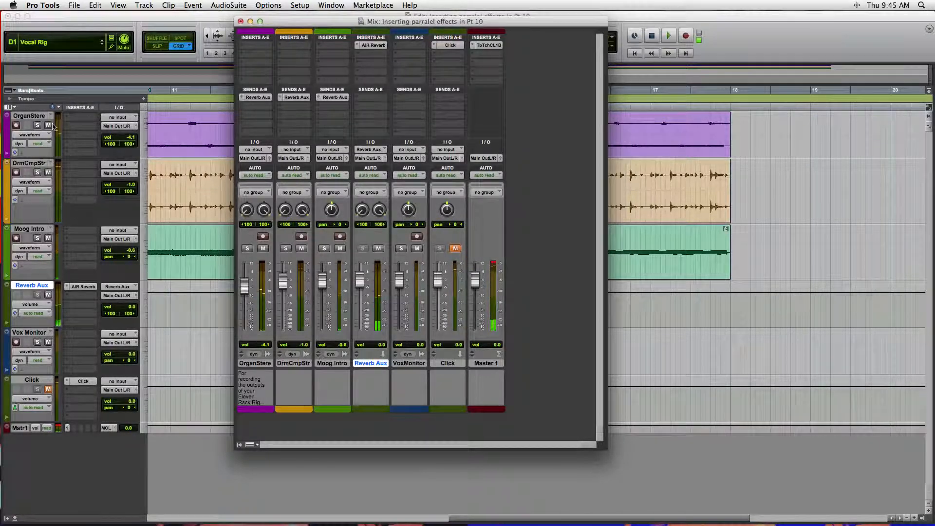
pyautogui.click(241, 22)
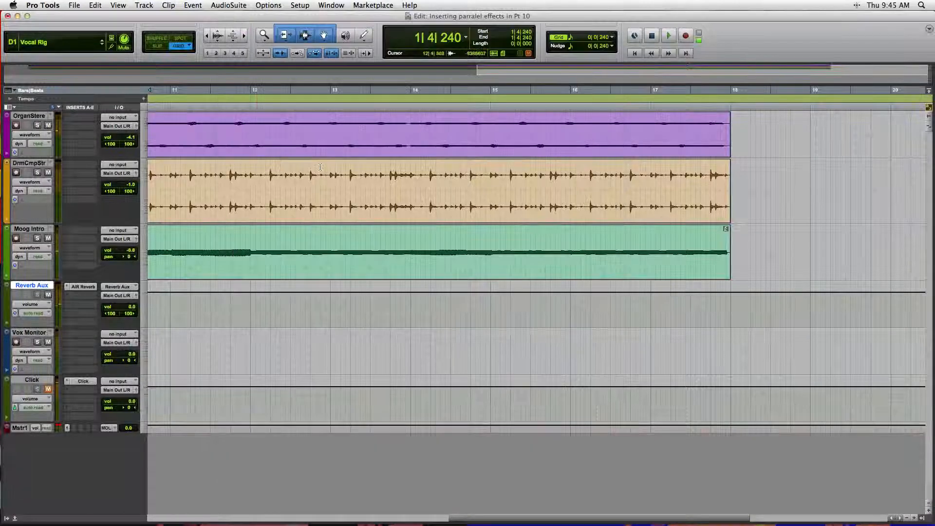
pyautogui.hscroll(-10, 399, 192)
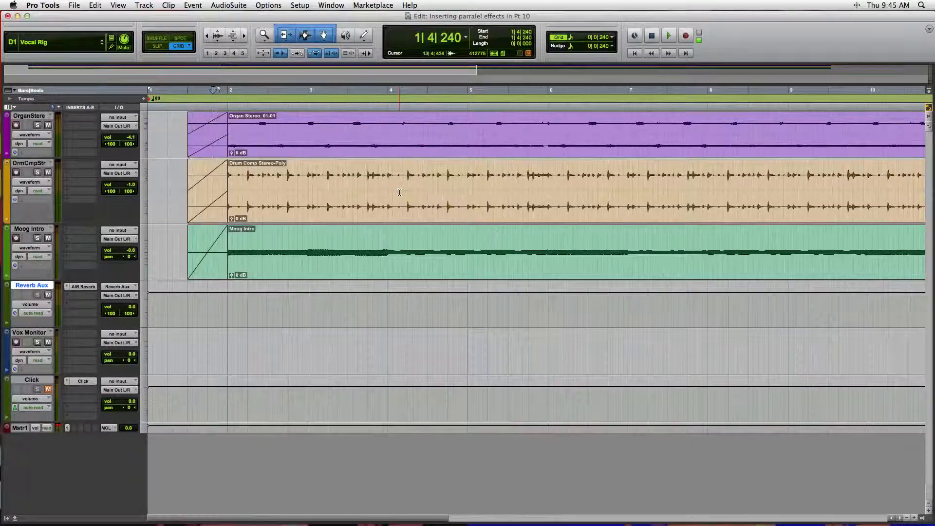